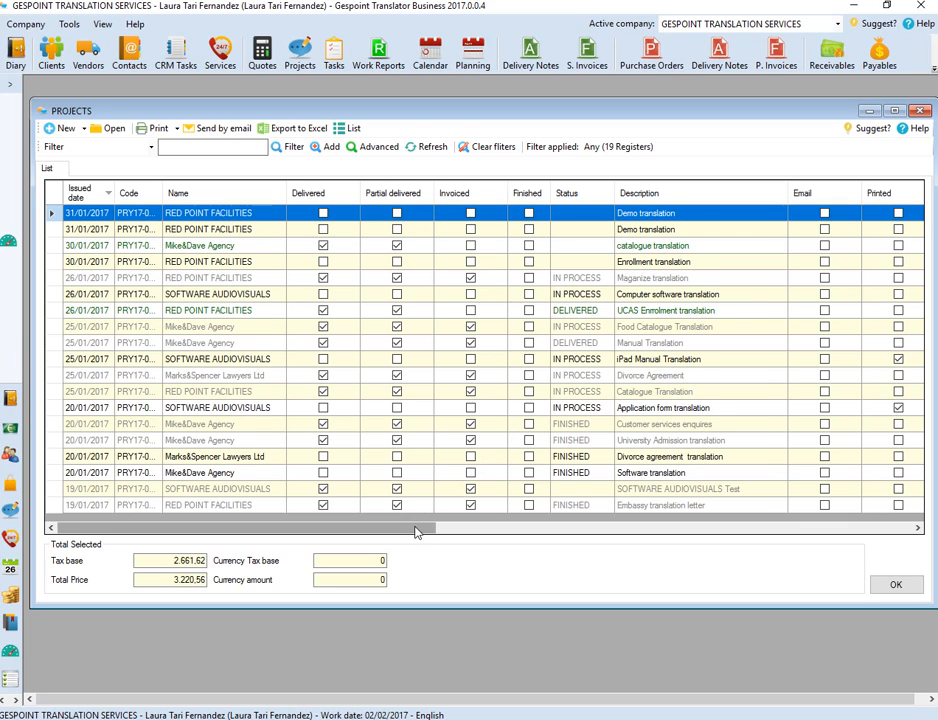
Filter the project list to show only delivered projects and clear that filter again.
mouse_move(417, 527)
left_mouse_down()
mouse_move(533, 522)
mouse_move(408, 530)
left_mouse_up()
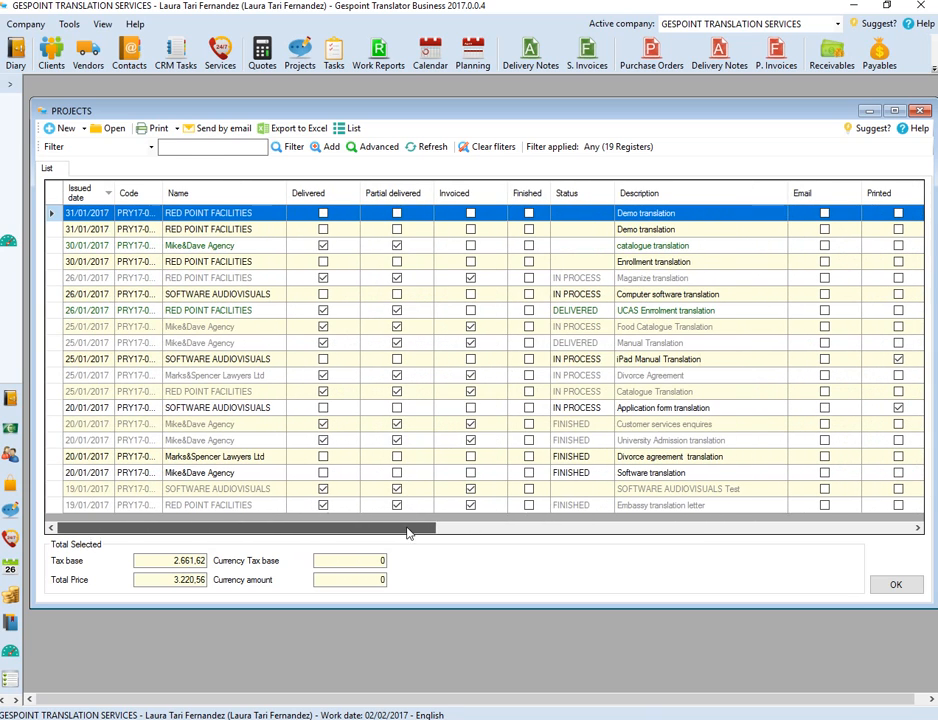
right_click(340, 250)
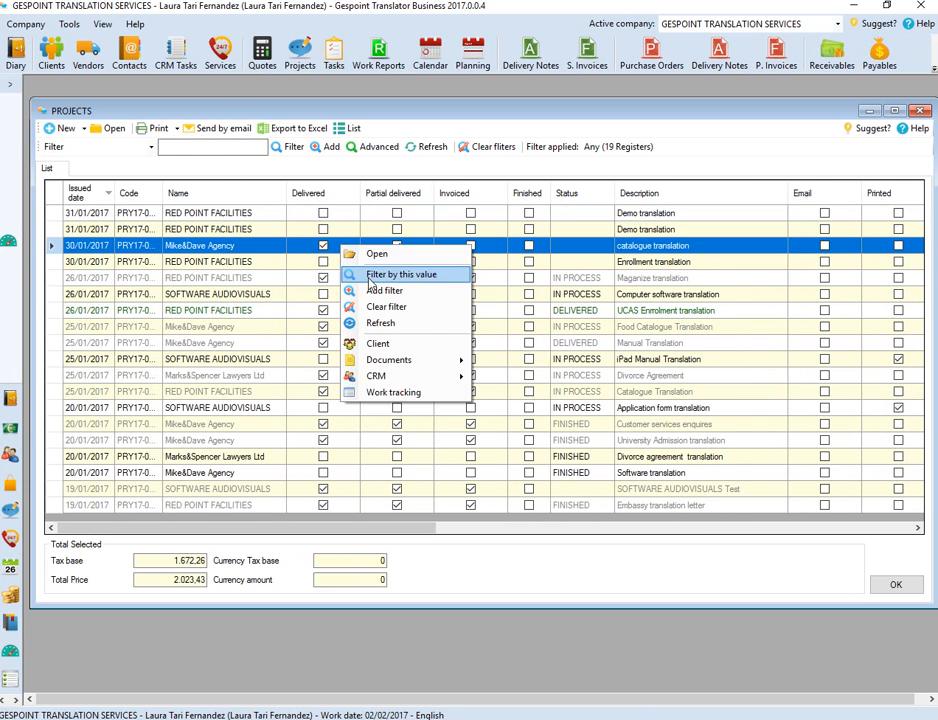
left_click(369, 281)
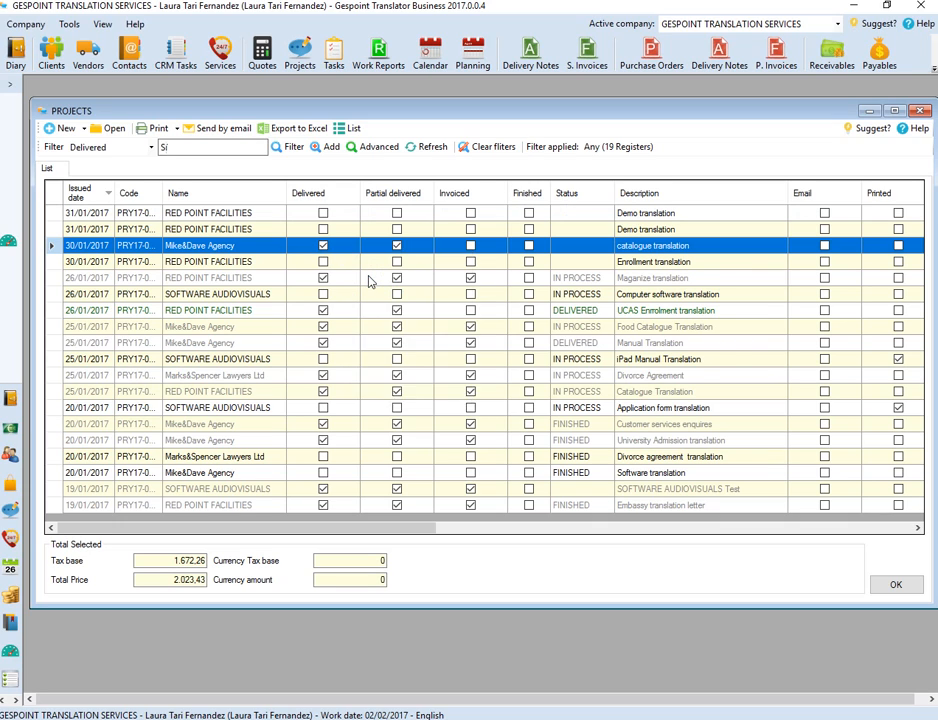
left_click(353, 250)
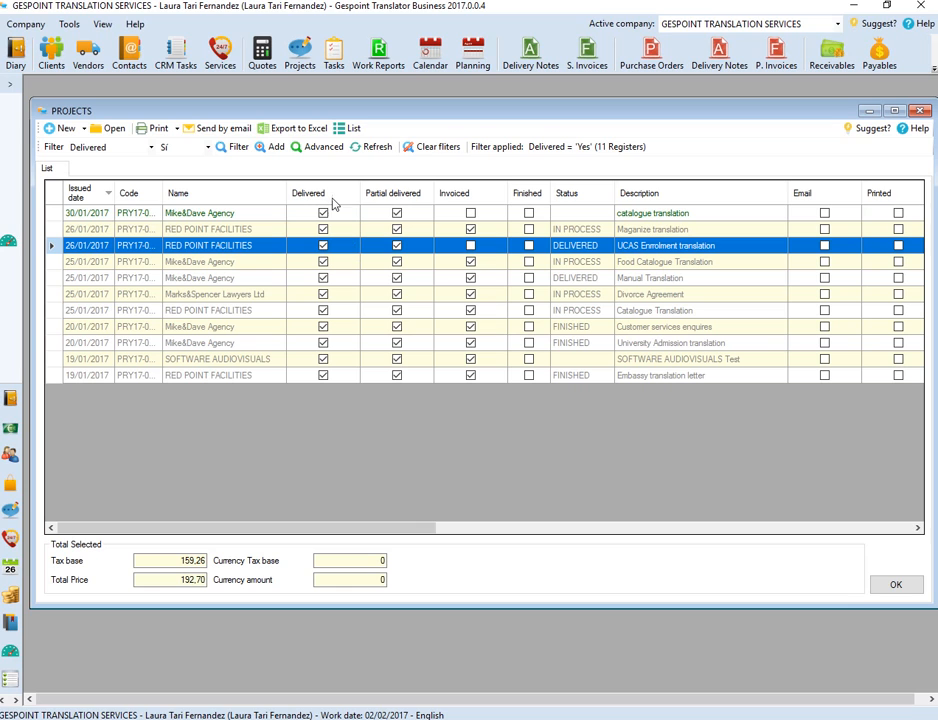
left_click(432, 146)
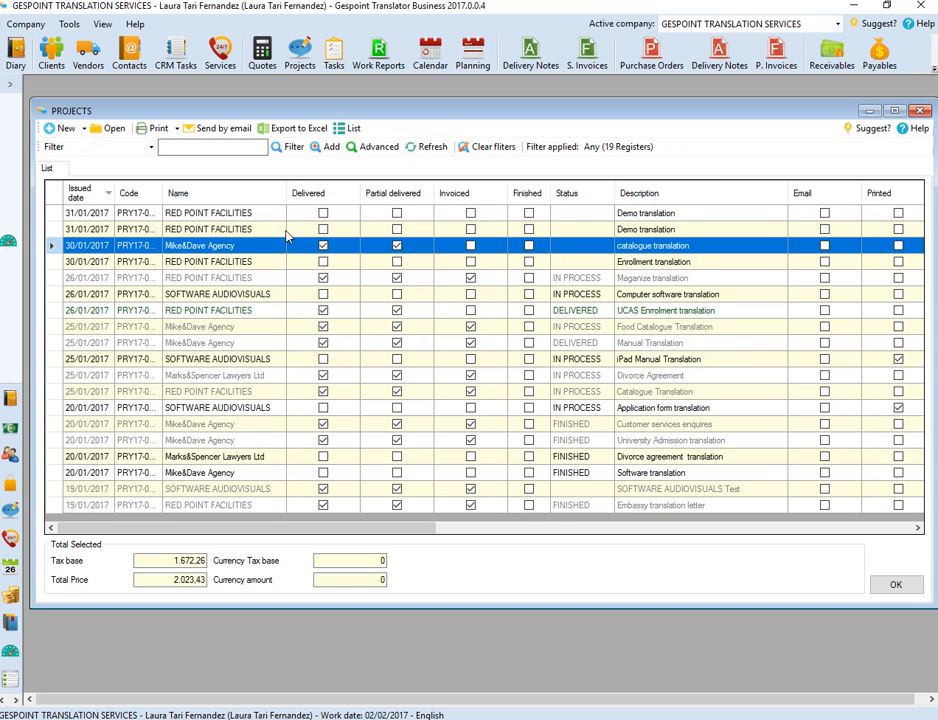
Open the first-listed RED POINT FACILITIES "Demo translation" project and its English - French task.
left_click(233, 215)
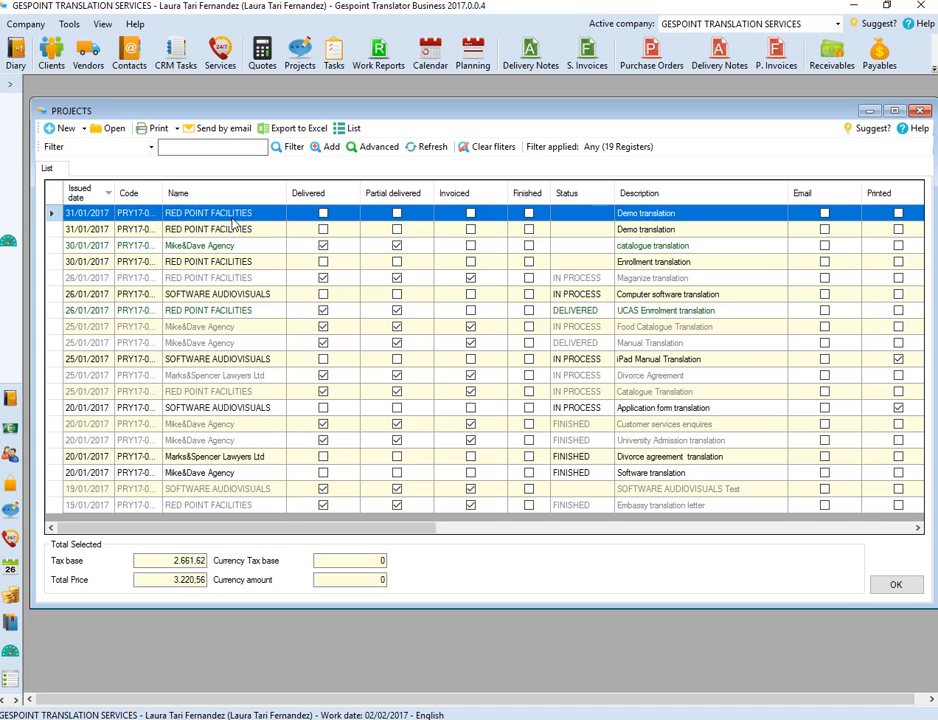
double_click(231, 218)
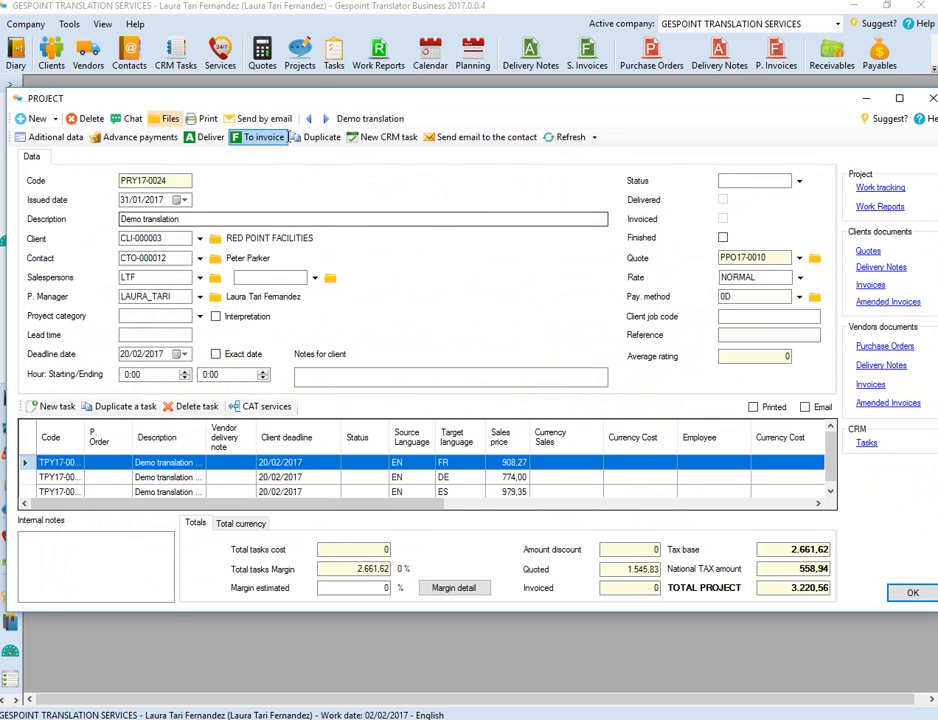
left_click_drag(322, 98, 337, 103)
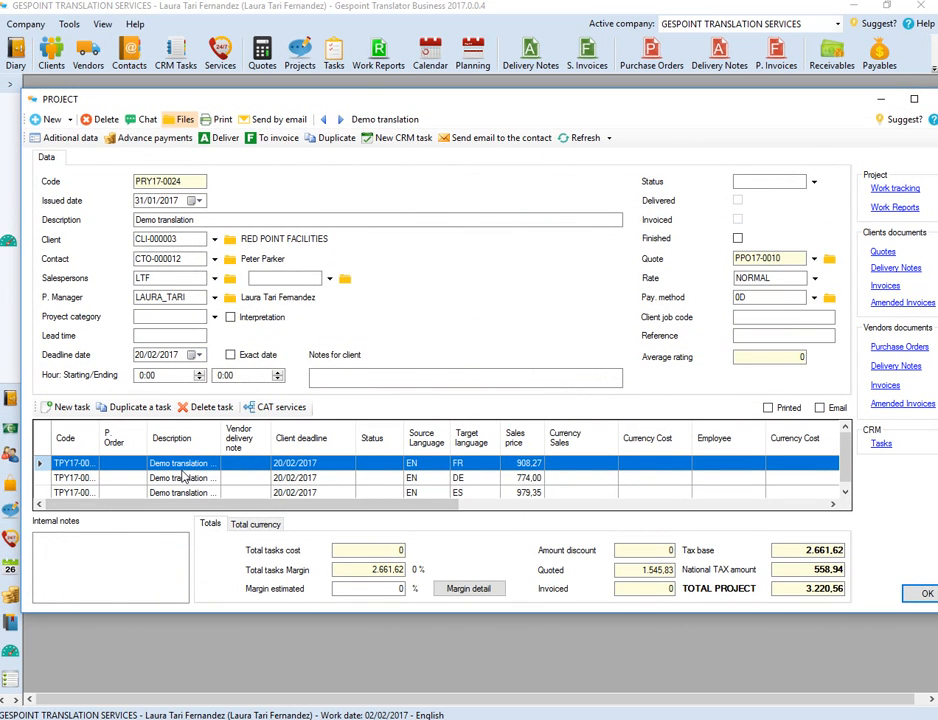
left_click(230, 258)
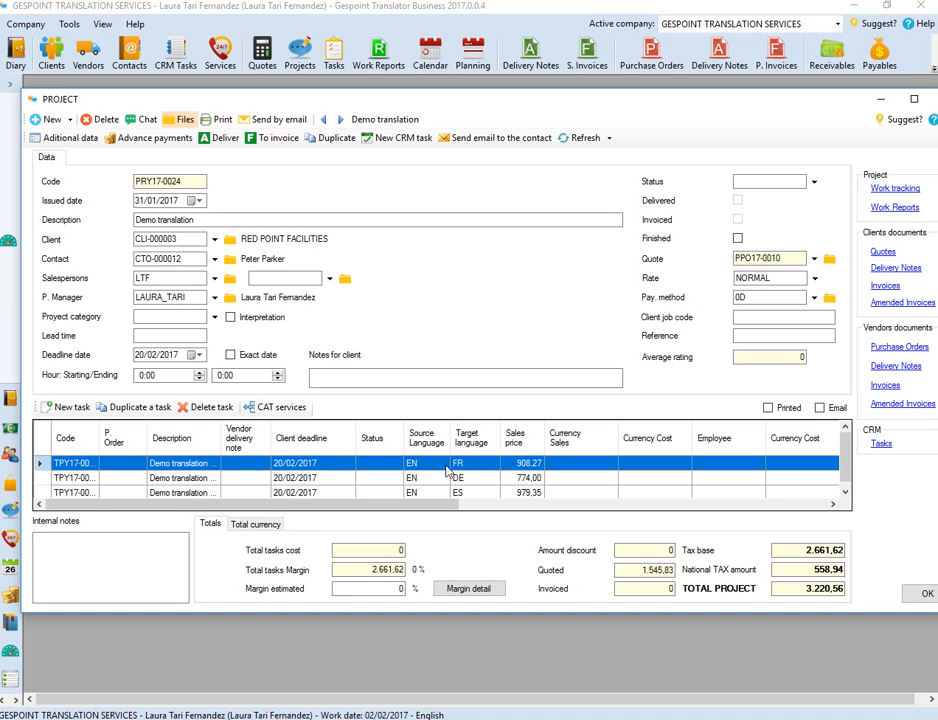
double_click(176, 465)
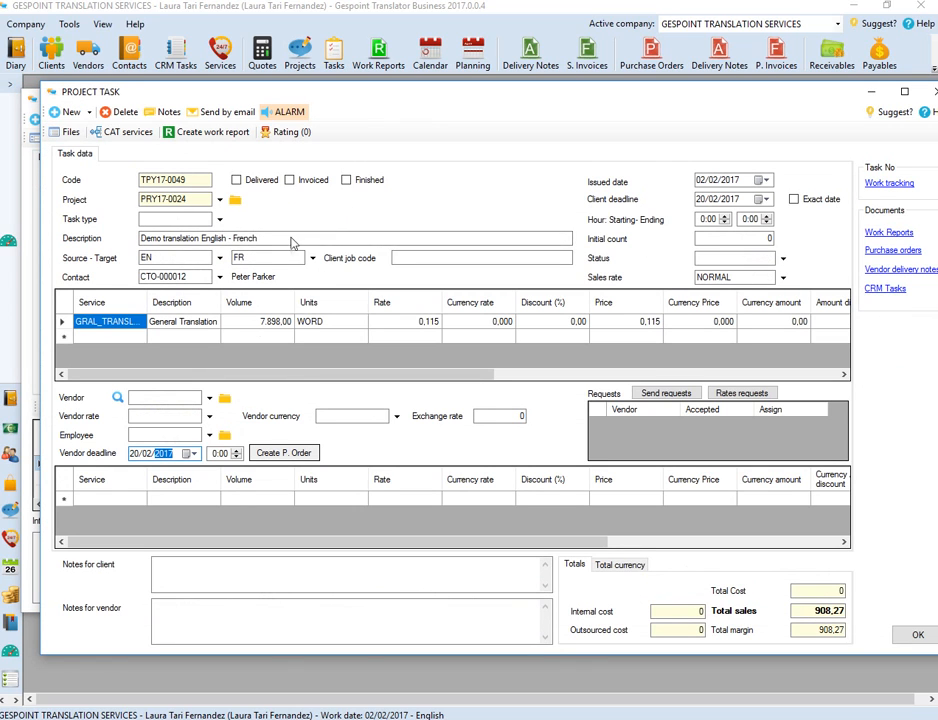
Mark both available vendors for a request on the English - French task and open the request sending options.
left_click(662, 394)
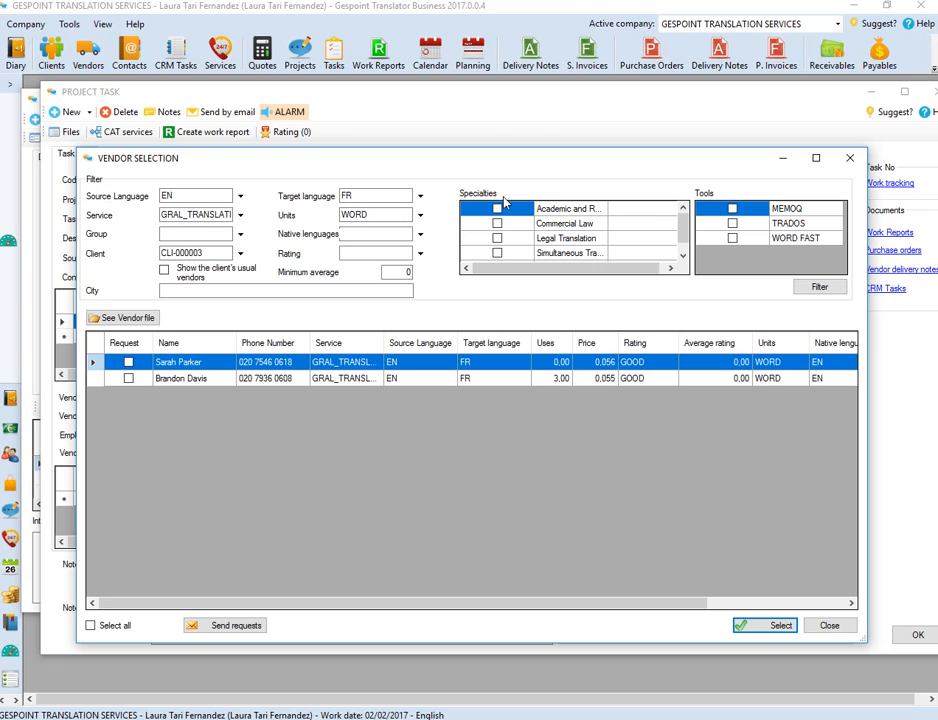
left_click(128, 362)
left_click(128, 378)
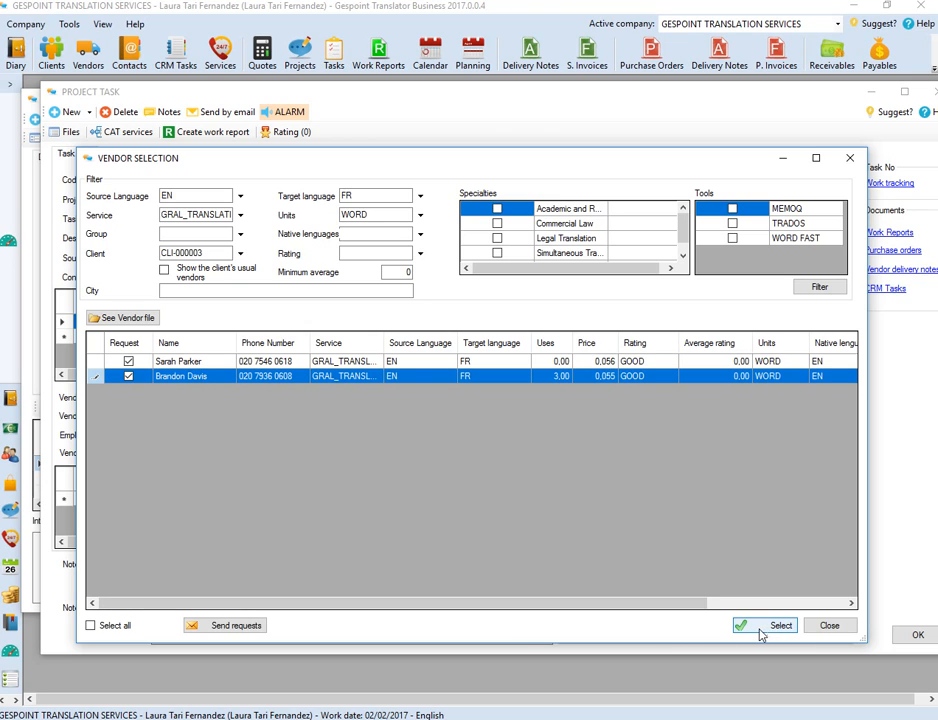
left_click(242, 625)
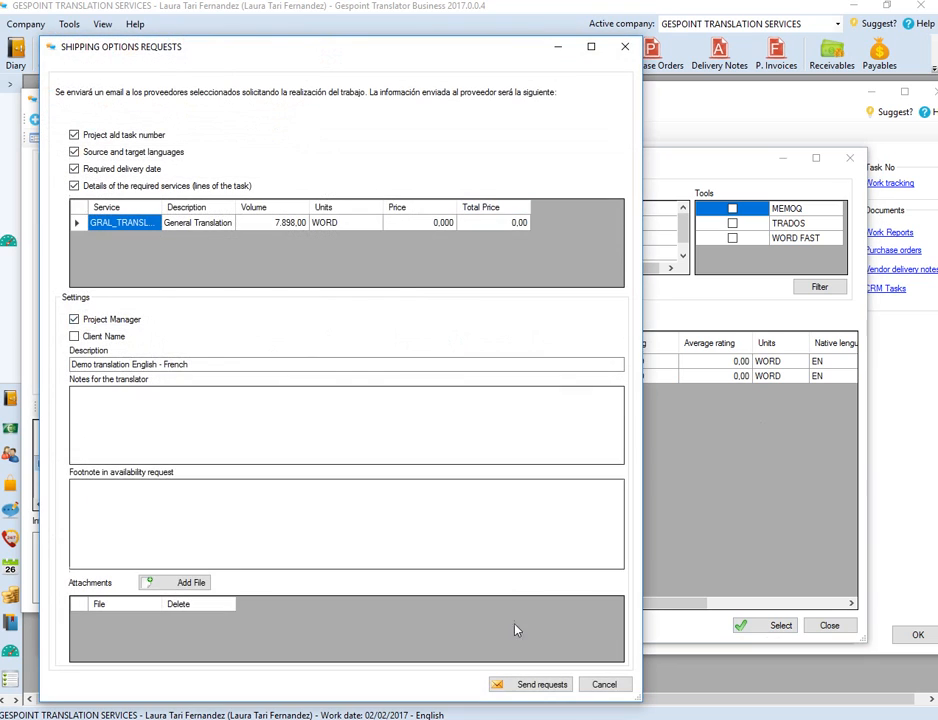
Attach PDF ATTACHMENT from the desktop folder and send the English - French job requests to the marked vendors.
left_click(196, 589)
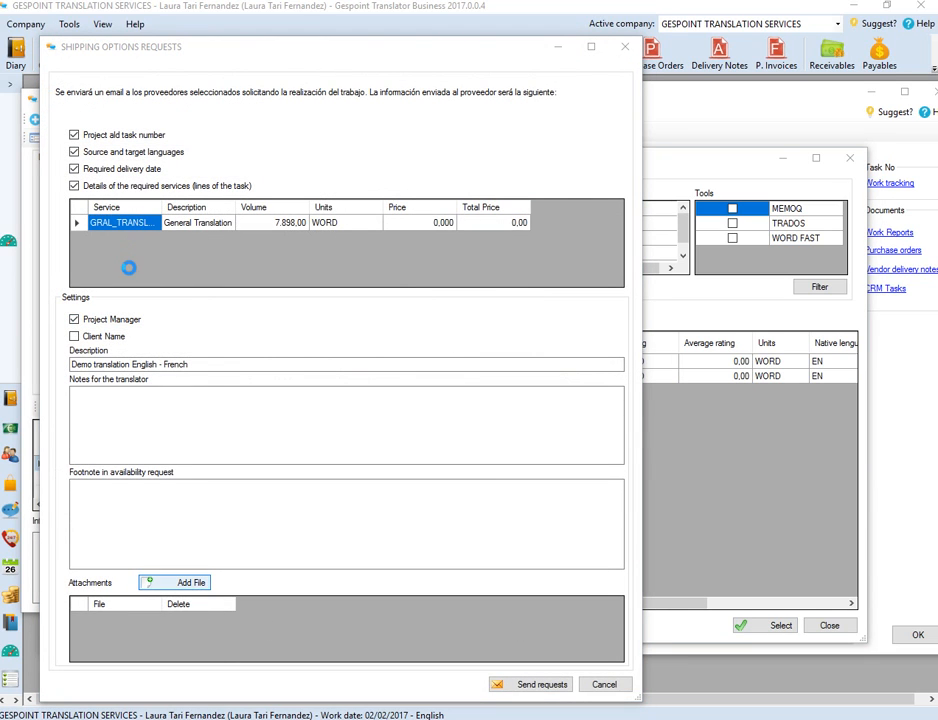
scroll(128, 230, "up", 2)
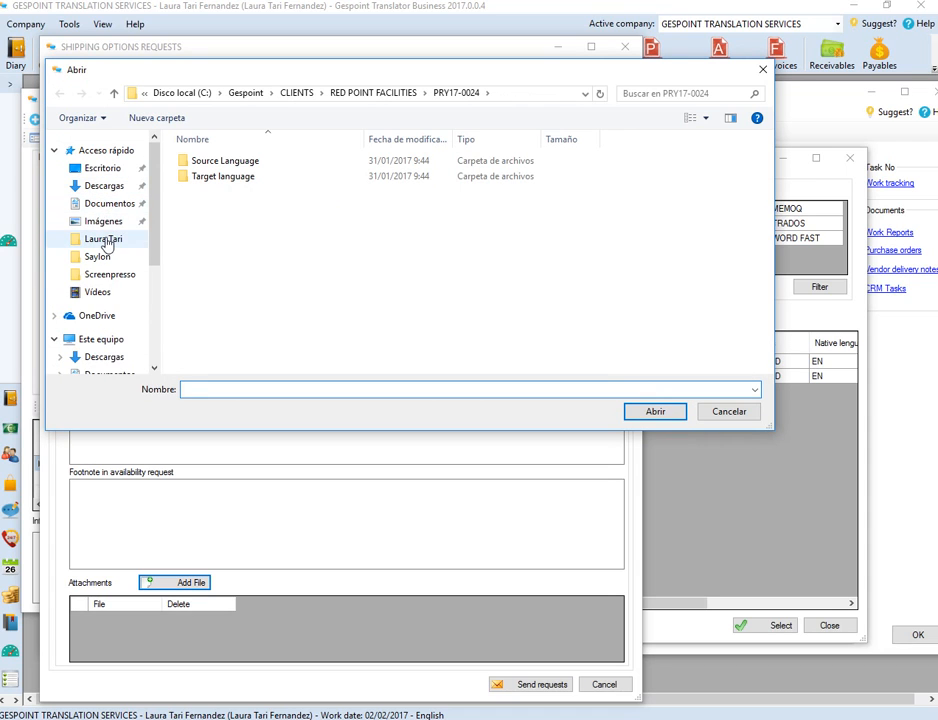
left_click(103, 240)
left_click(102, 168)
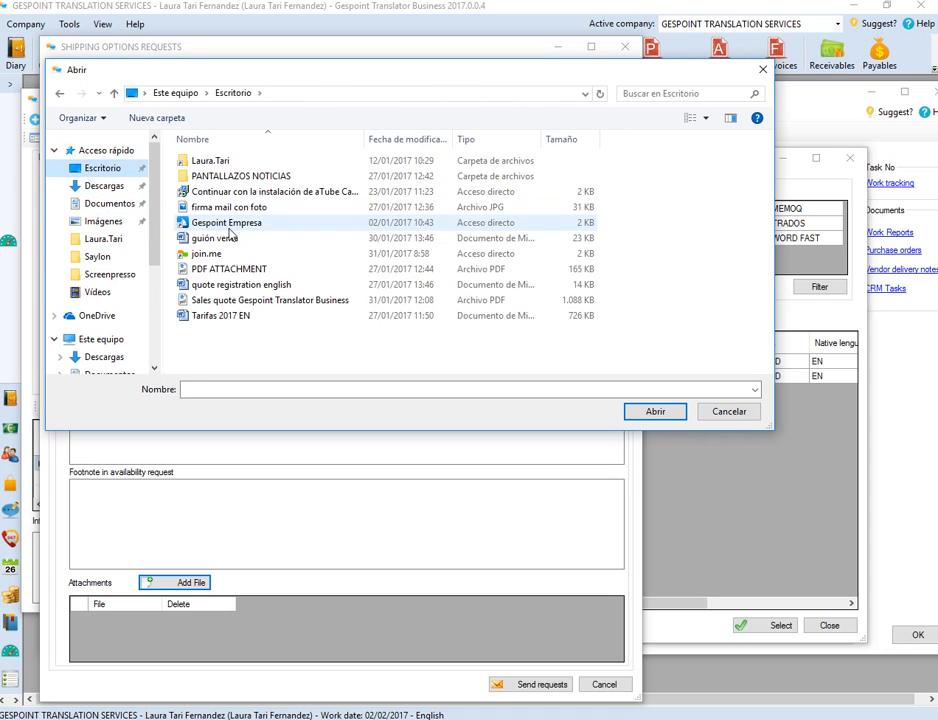
left_click(218, 269)
left_click(652, 412)
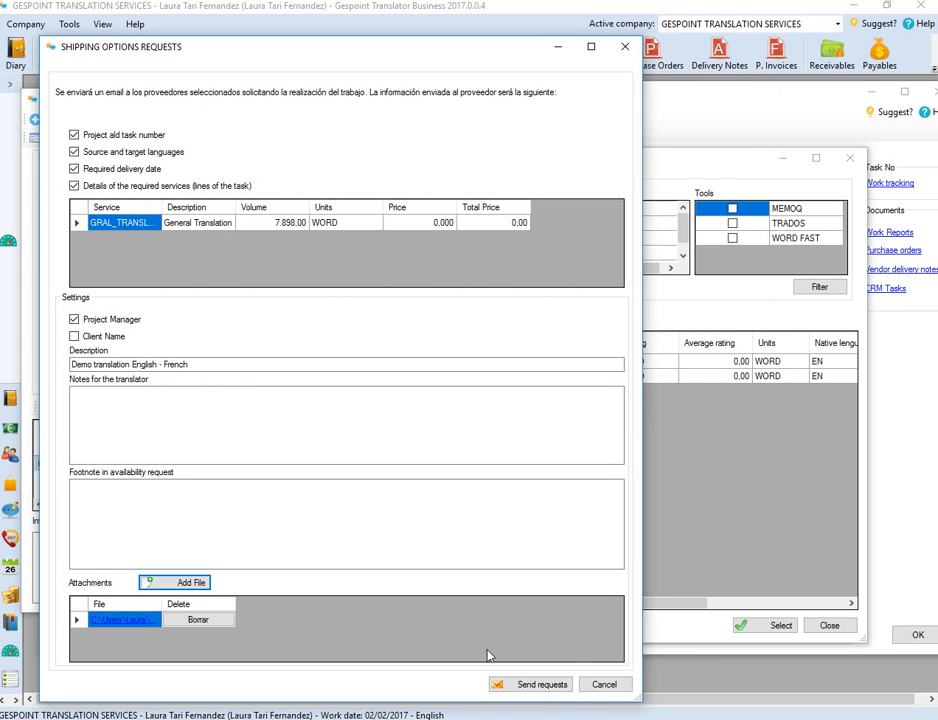
left_click(541, 686)
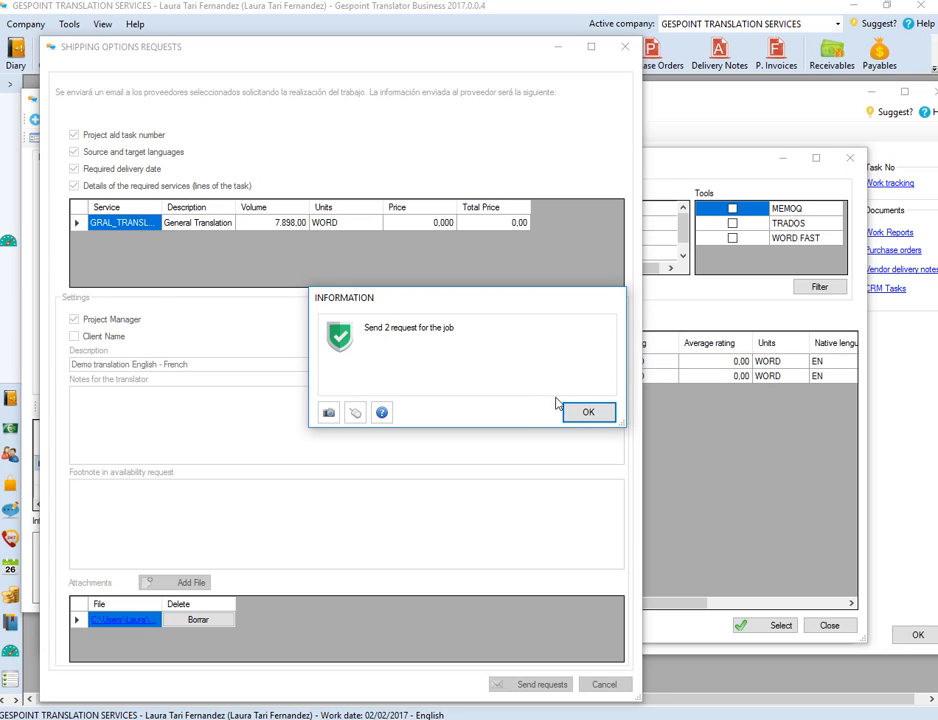
left_click(588, 412)
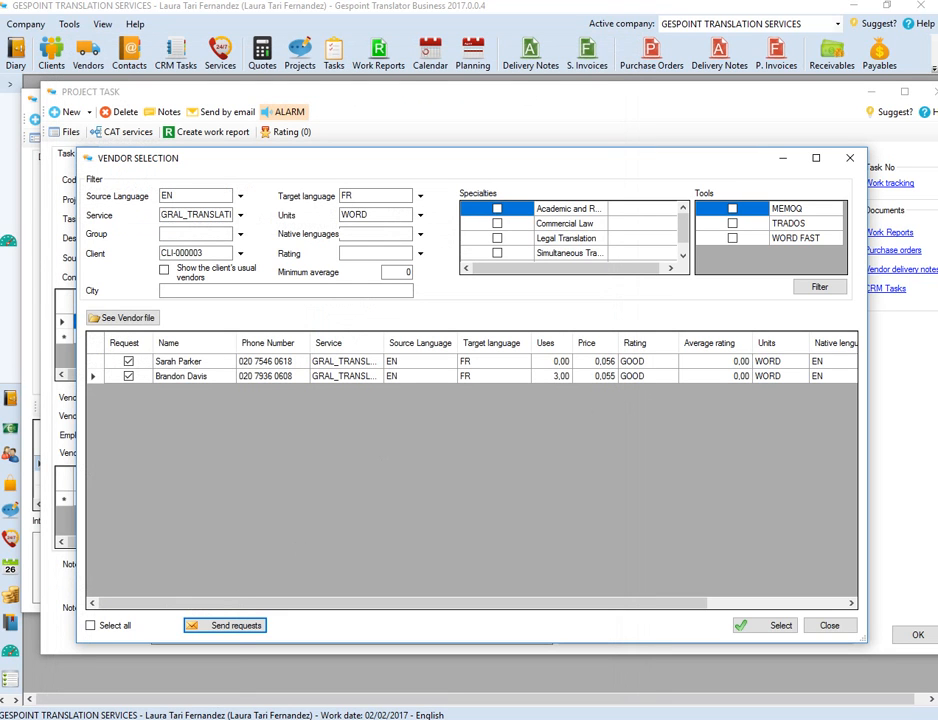
Close the vendor selection, assign the English - French task to the first requested vendor and save the task.
mouse_move(10, 621)
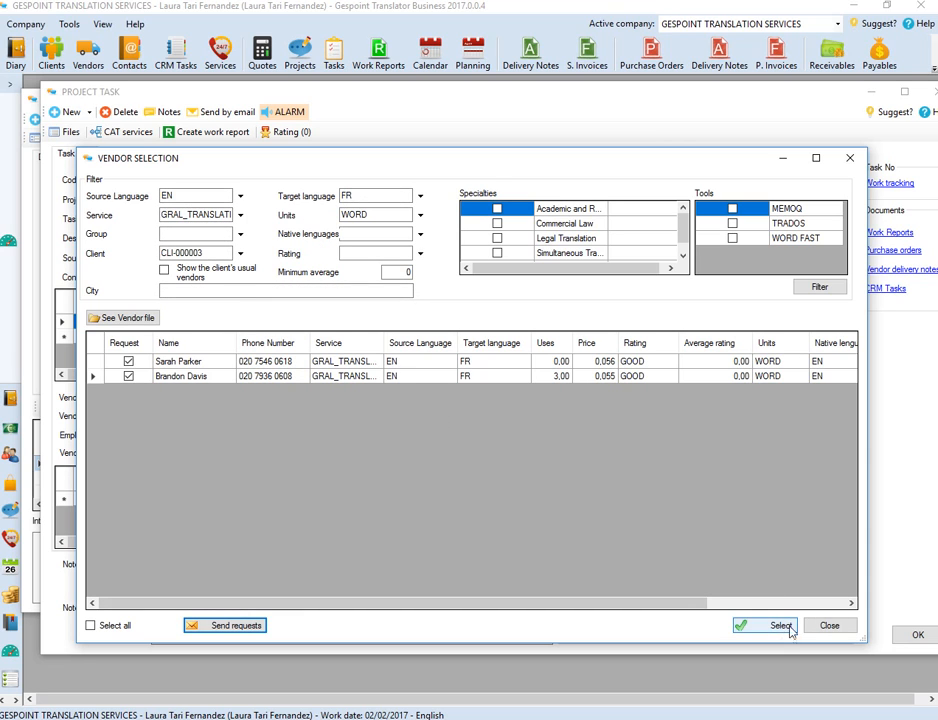
left_click(828, 626)
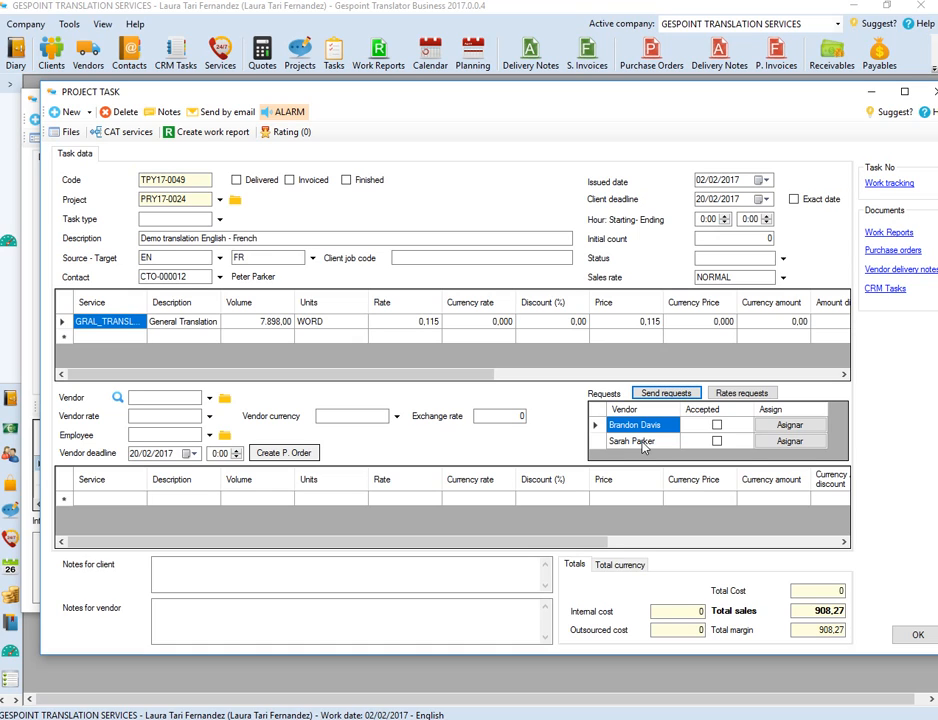
left_click(789, 425)
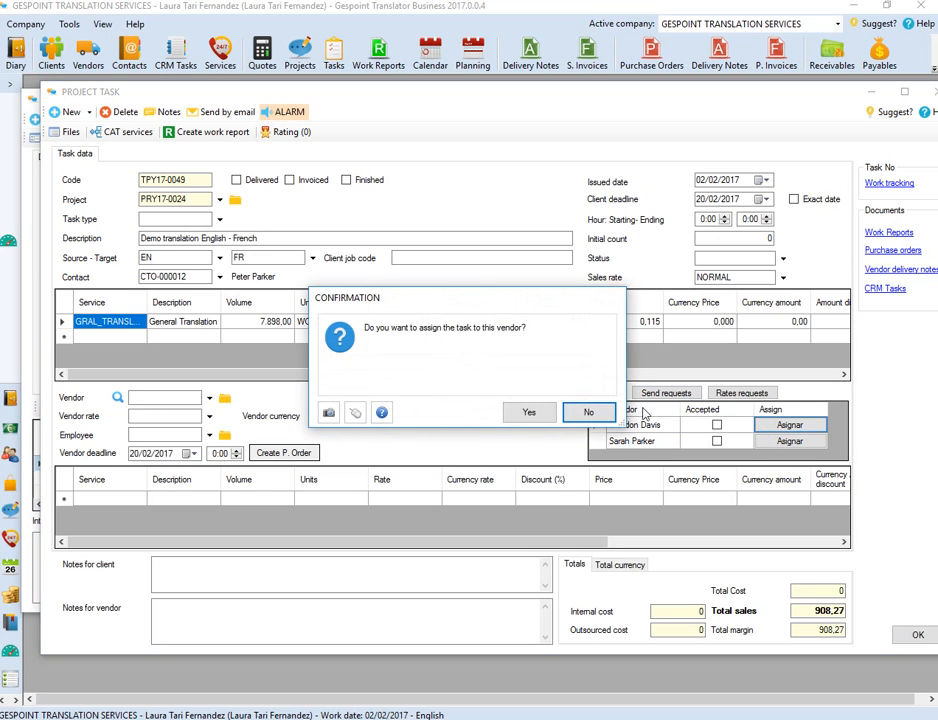
left_click(546, 418)
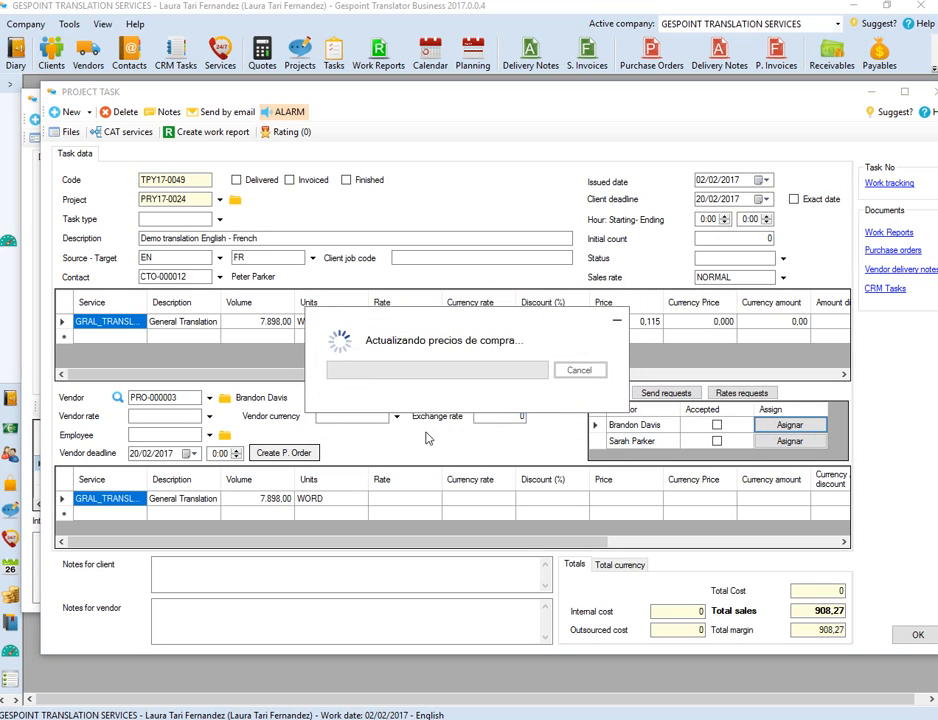
left_click(917, 634)
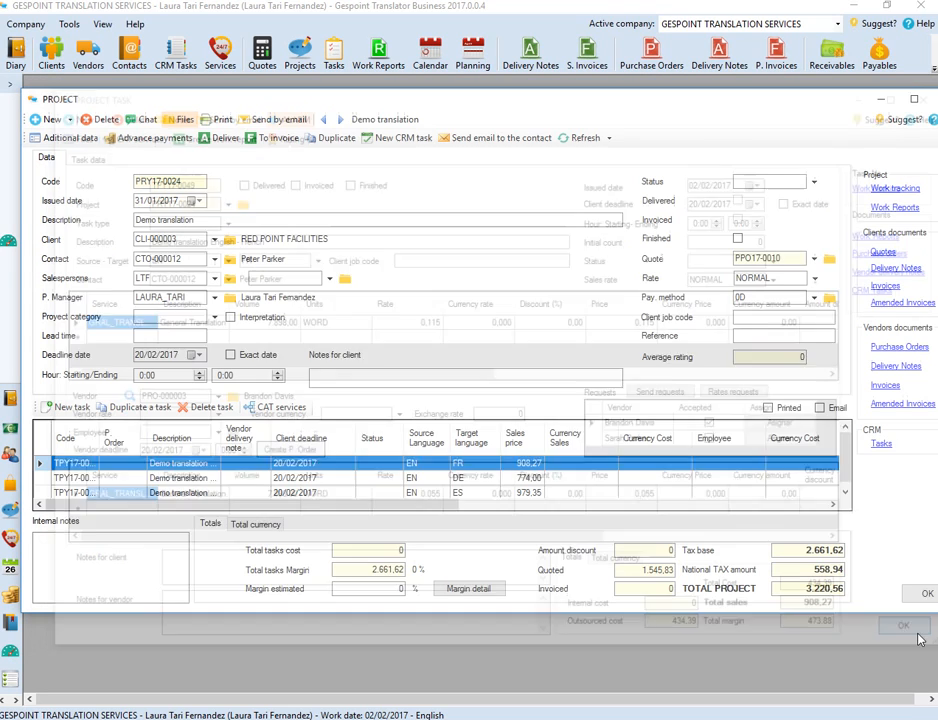
Open the English - German task, mark all four available vendors for a request and open the request sending options.
left_click(195, 478)
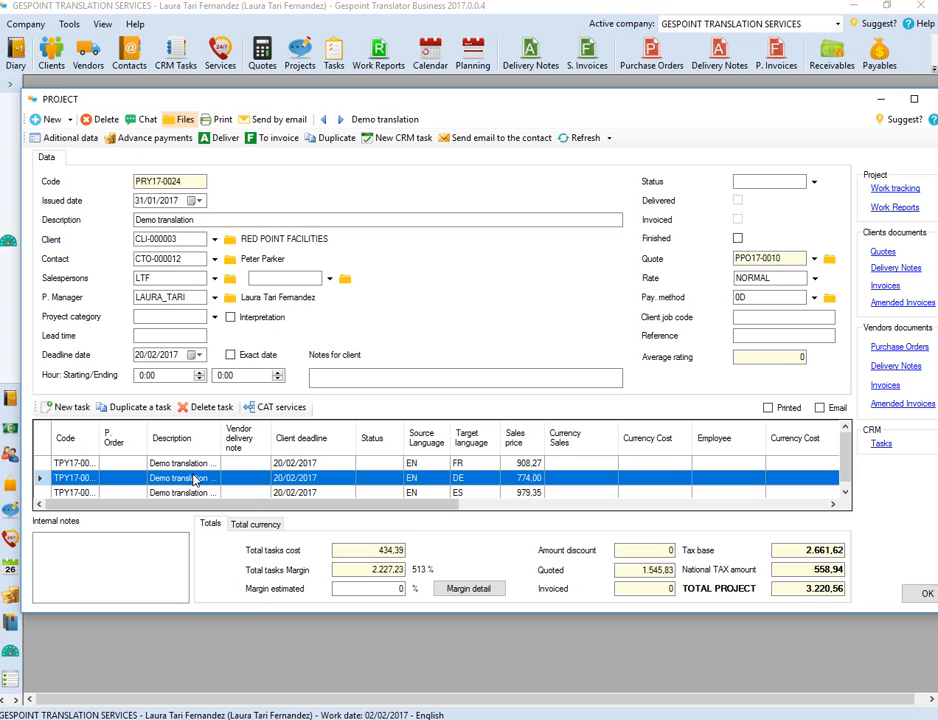
double_click(195, 478)
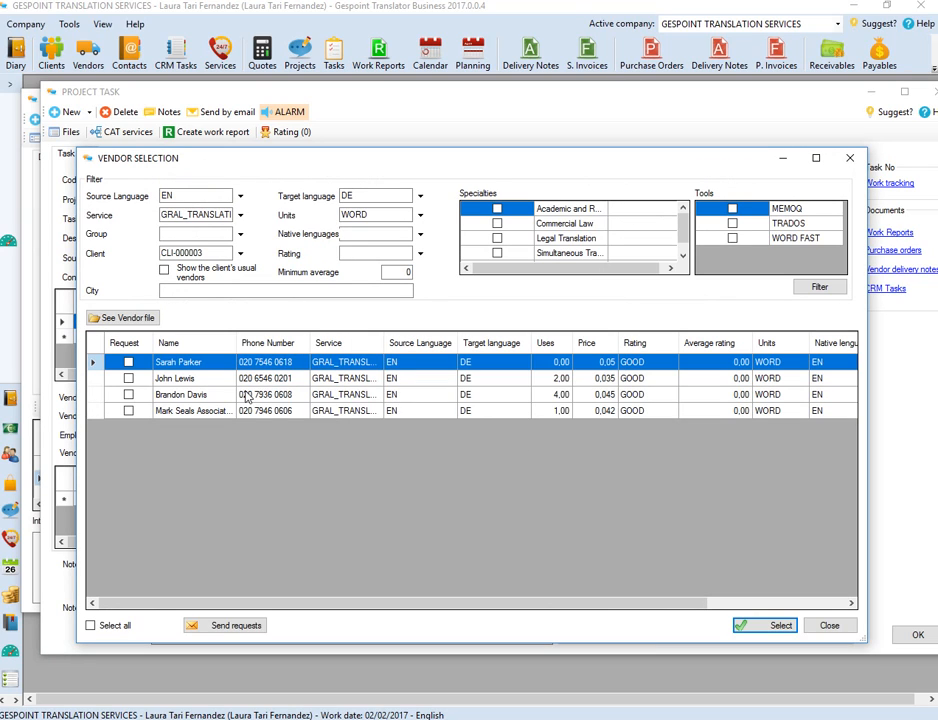
left_click(127, 363)
left_click(128, 377)
left_click(128, 391)
left_click(130, 406)
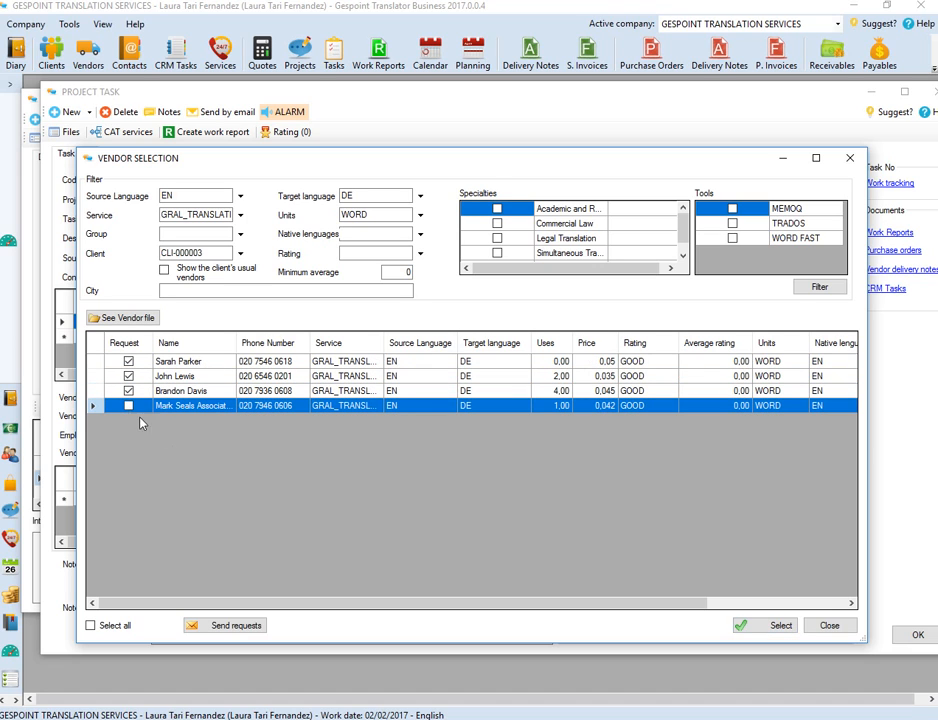
left_click(218, 624)
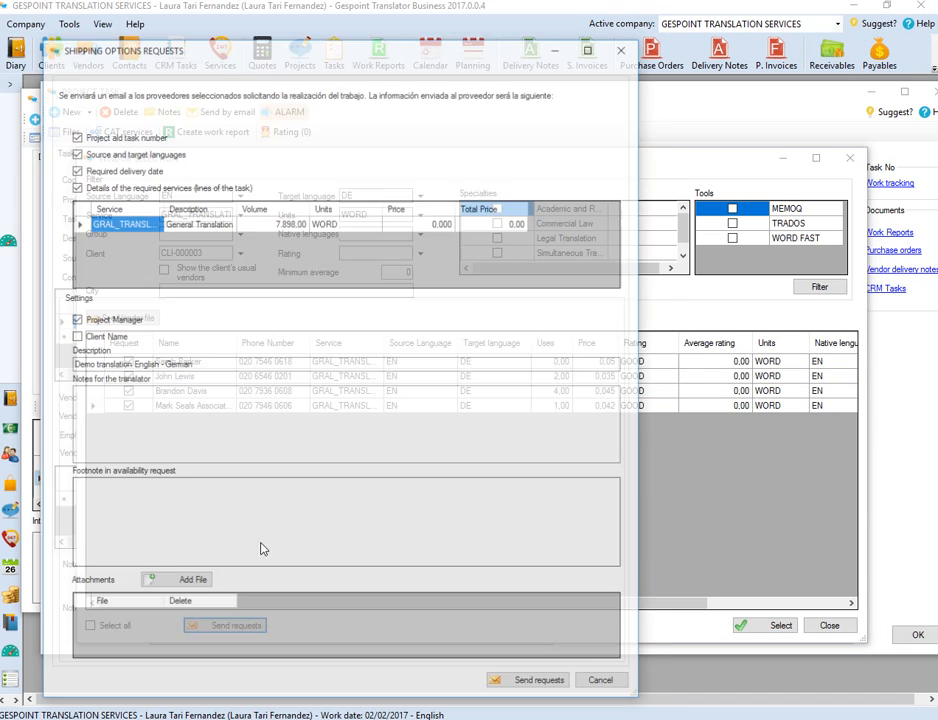
Attach PDF ATTACHMENT from the desktop folder and send the English - German job requests to the four vendors.
left_click(148, 581)
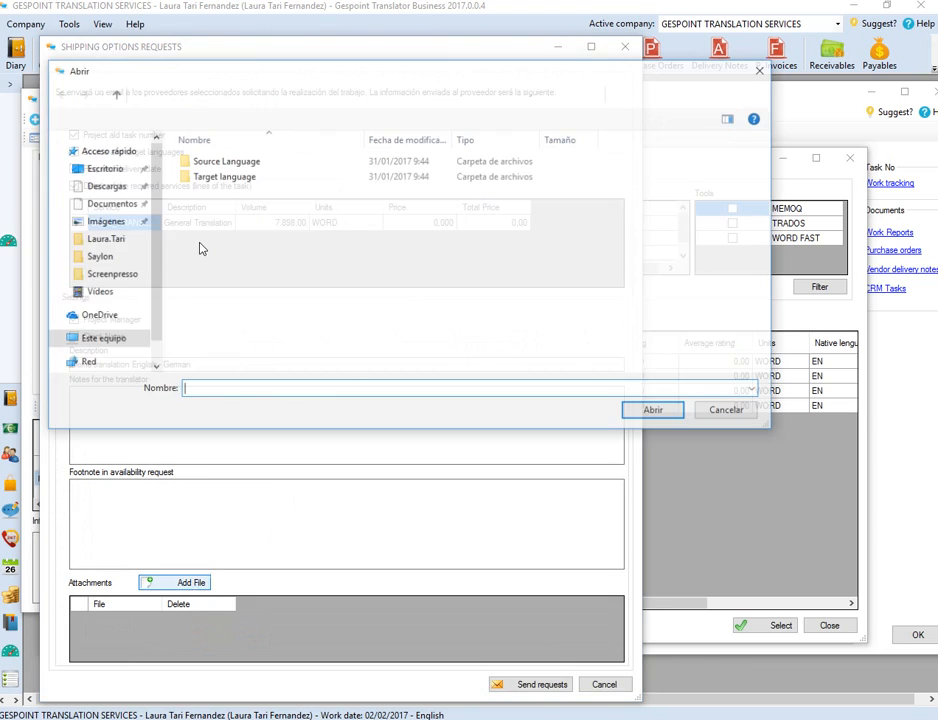
scroll(107, 270, "up", 3)
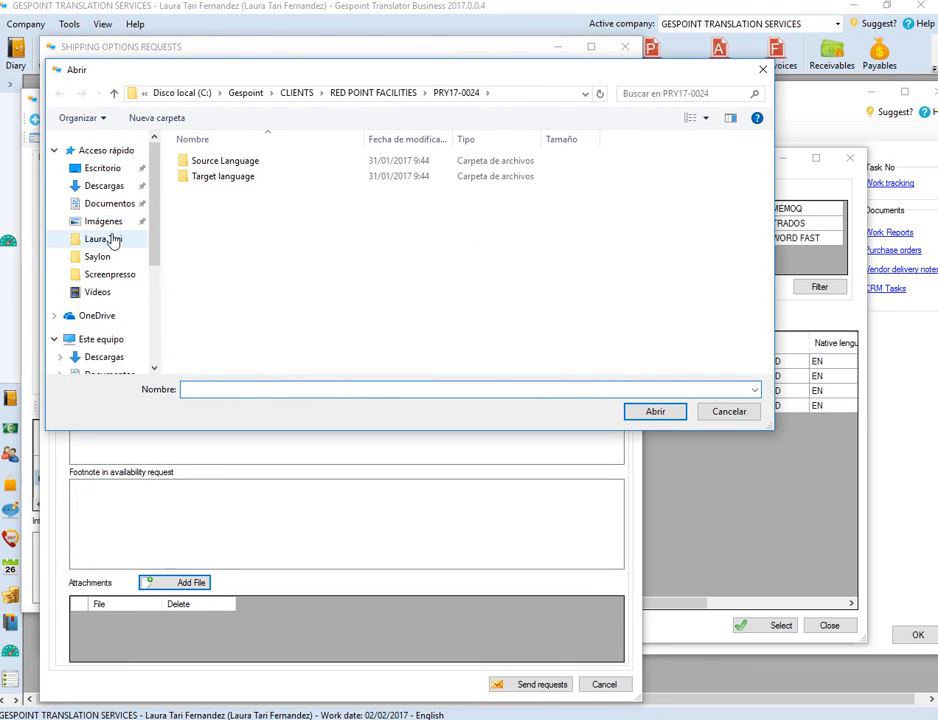
left_click(102, 168)
left_click(228, 269)
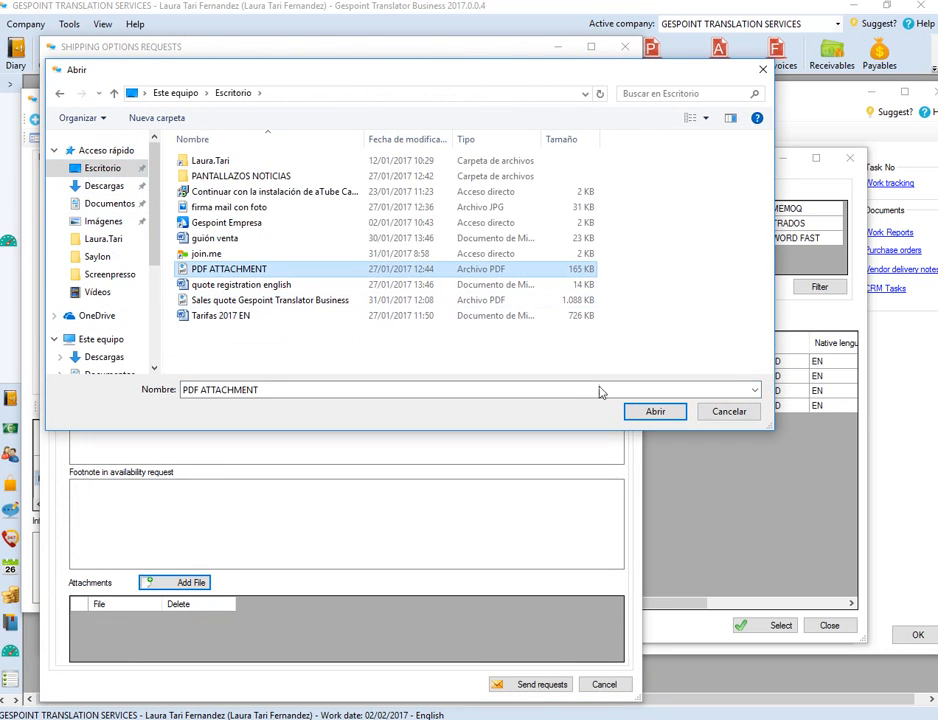
left_click(650, 411)
left_click(545, 684)
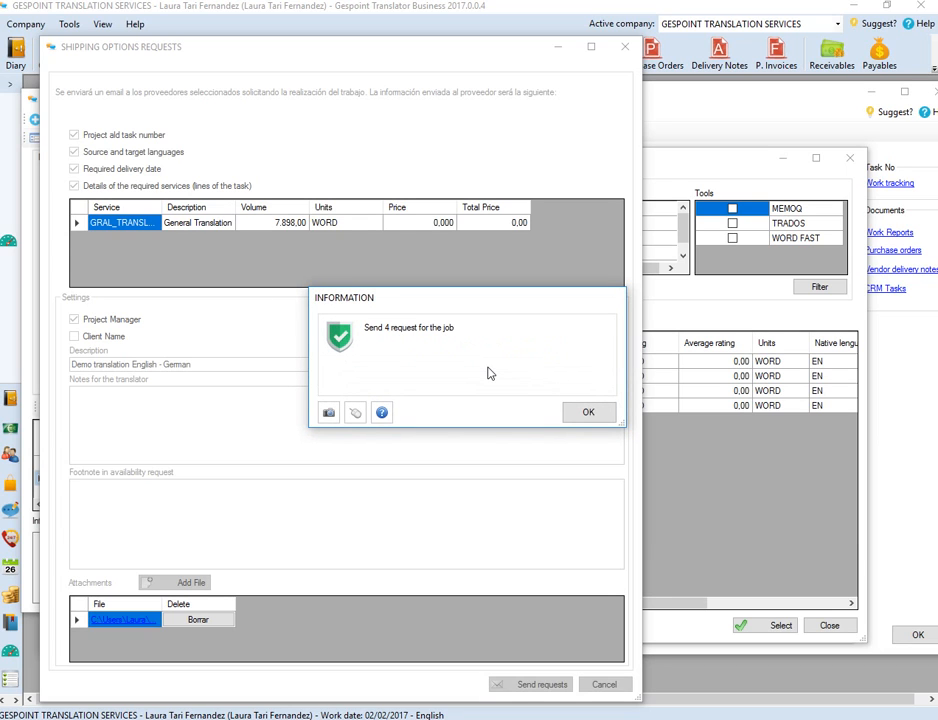
left_click(590, 412)
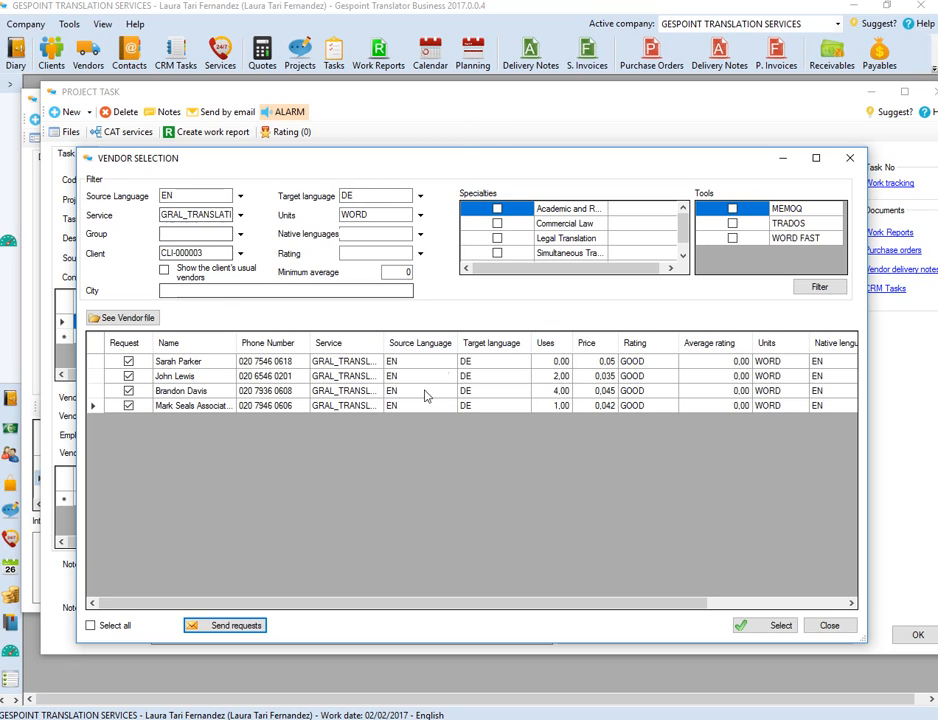
Close the vendor selection, assign the English - German task to the second requested vendor and save the task.
left_click(825, 625)
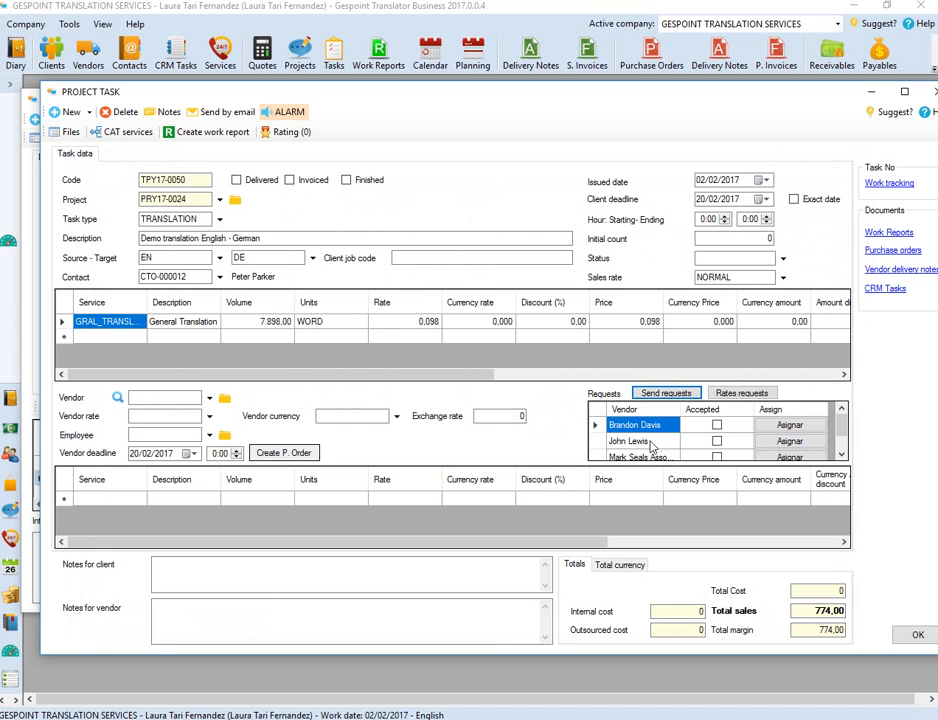
left_click(789, 441)
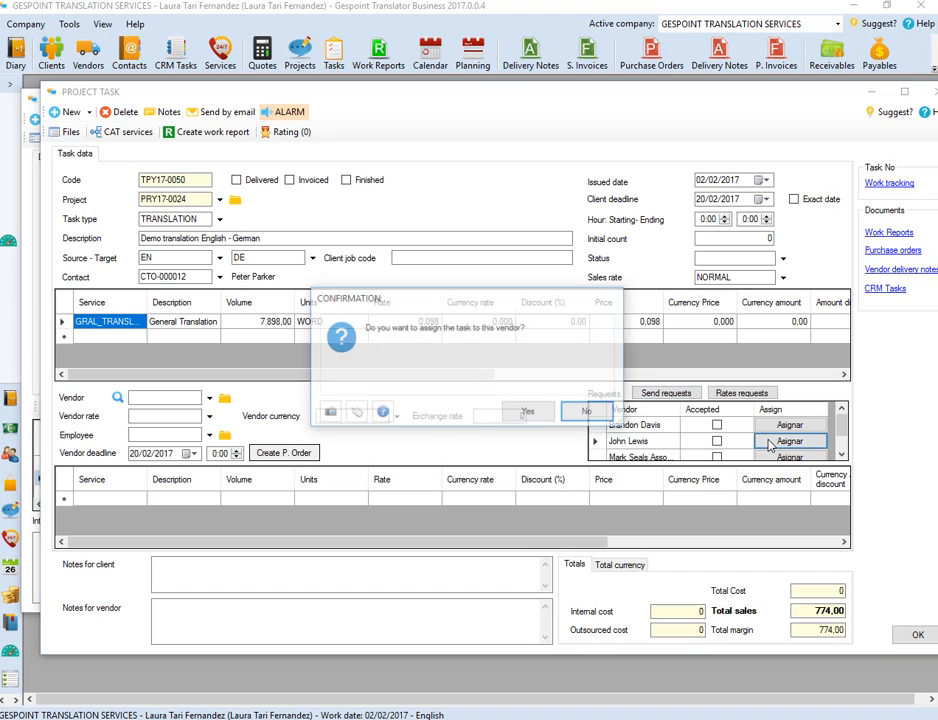
left_click(531, 416)
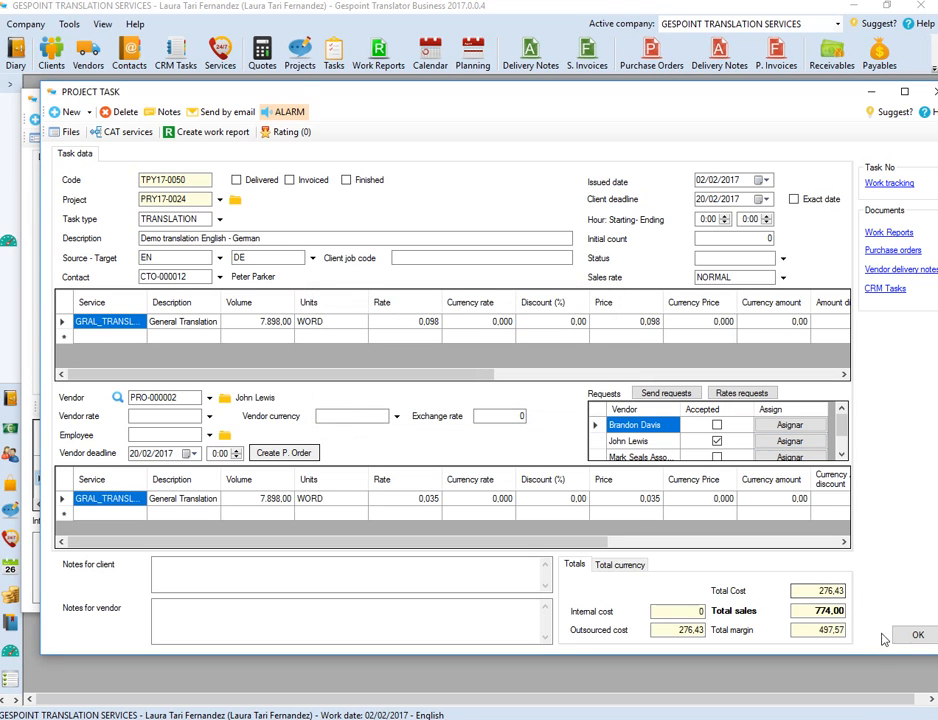
left_click(915, 635)
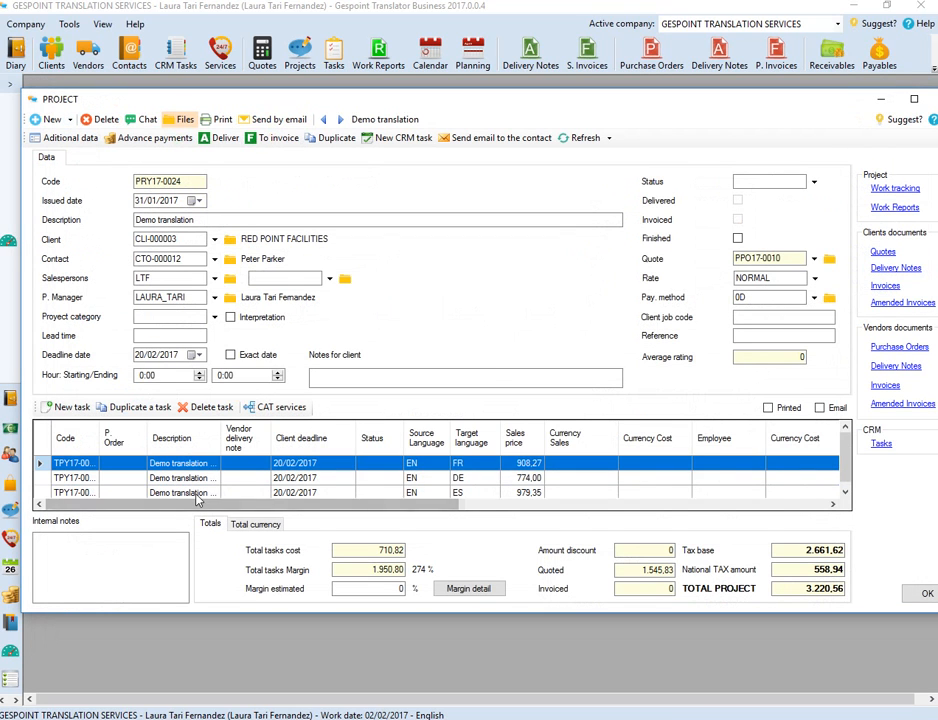
Open the English - Spanish task, assign it to the in-house employee instead of a vendor and save it.
left_click(191, 492)
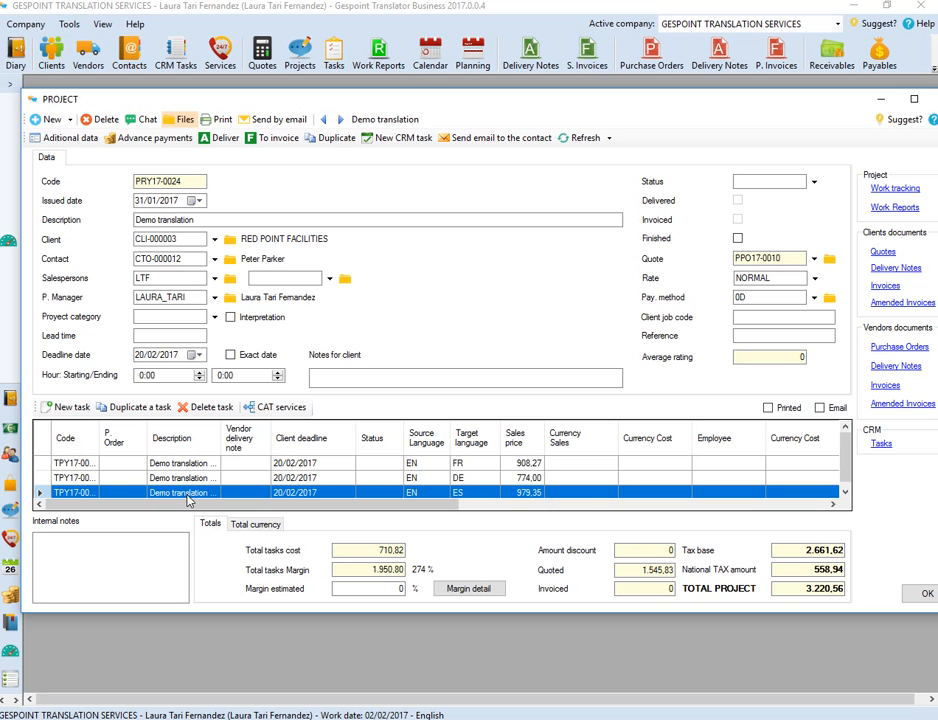
double_click(187, 495)
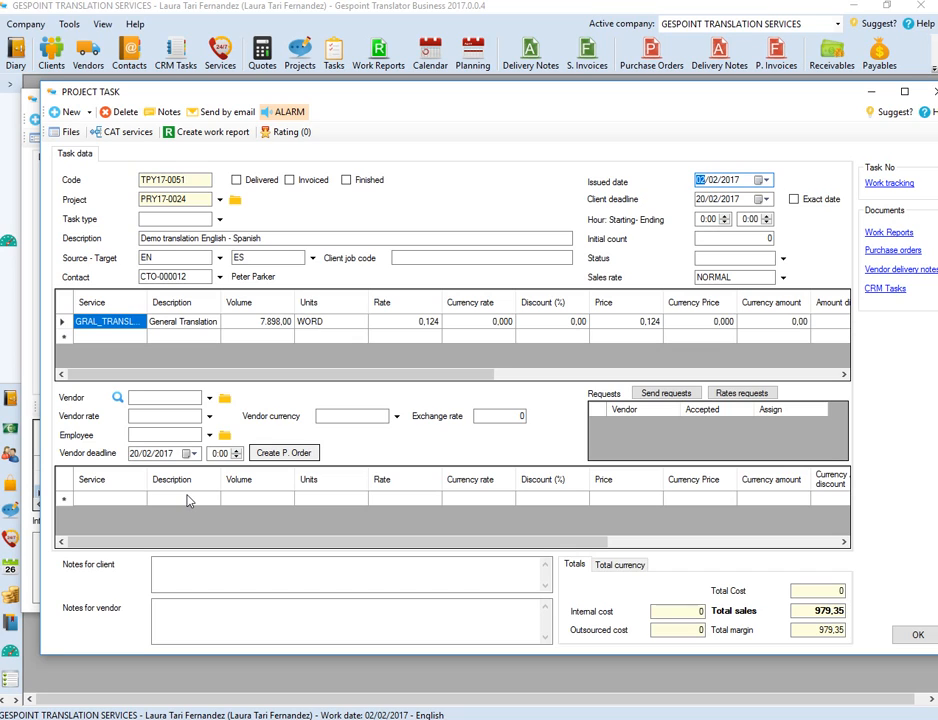
left_click(210, 436)
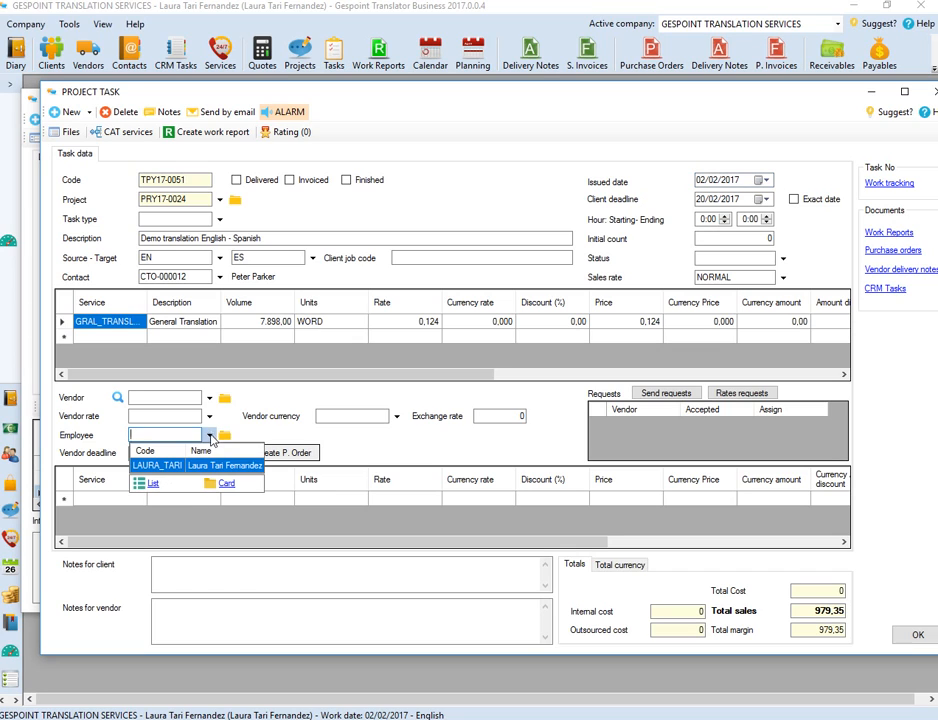
left_click(160, 466)
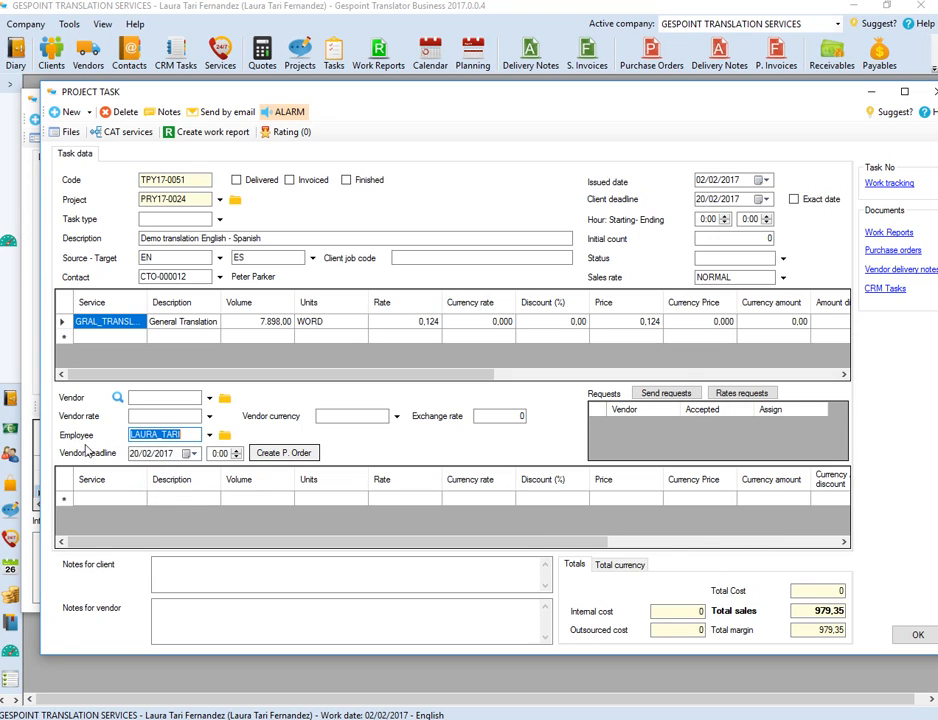
left_click(918, 636)
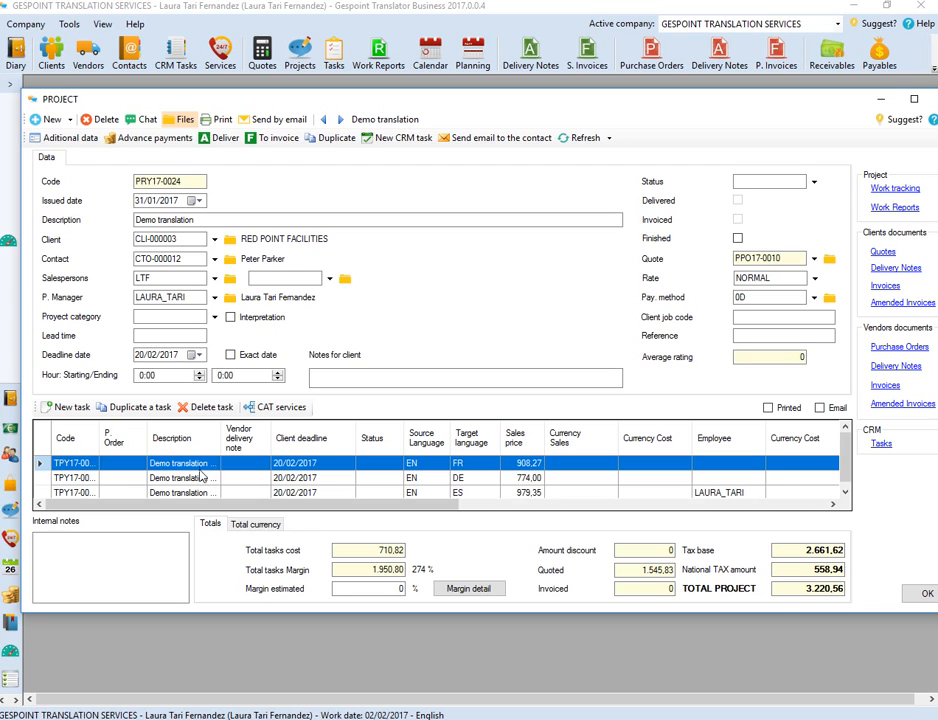
Register a purchase order for the English - French task and generate its vendor email using the English PO template.
left_click(197, 480)
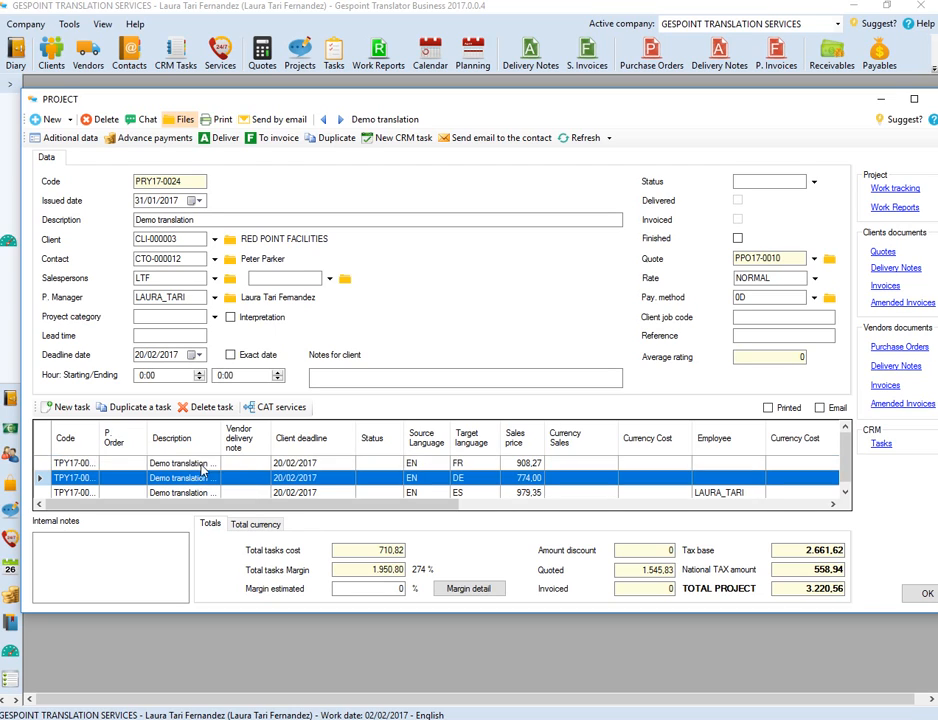
left_click(203, 465)
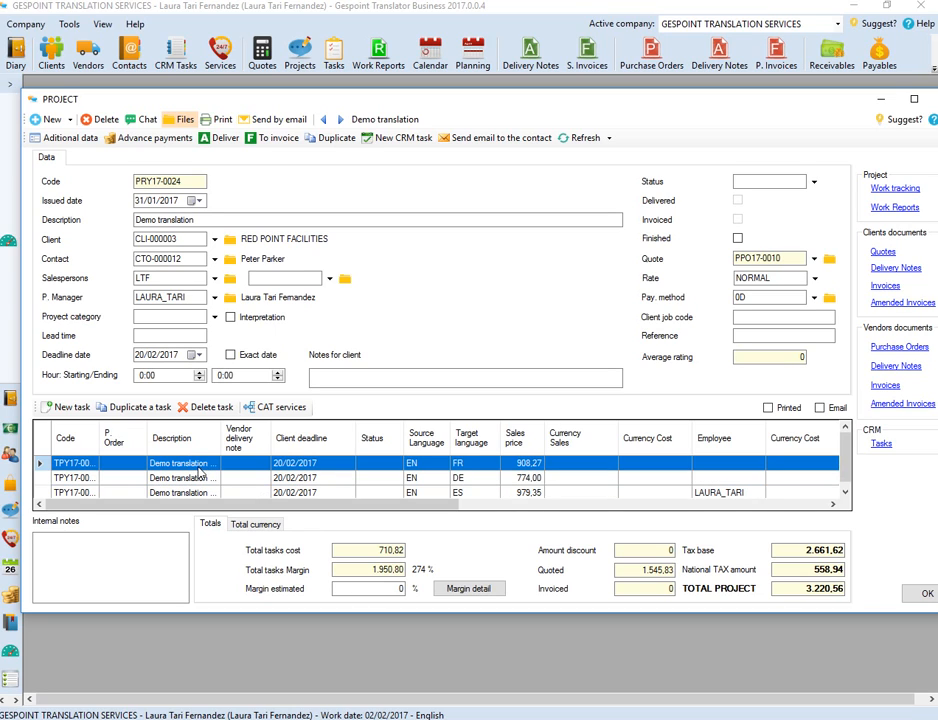
double_click(199, 468)
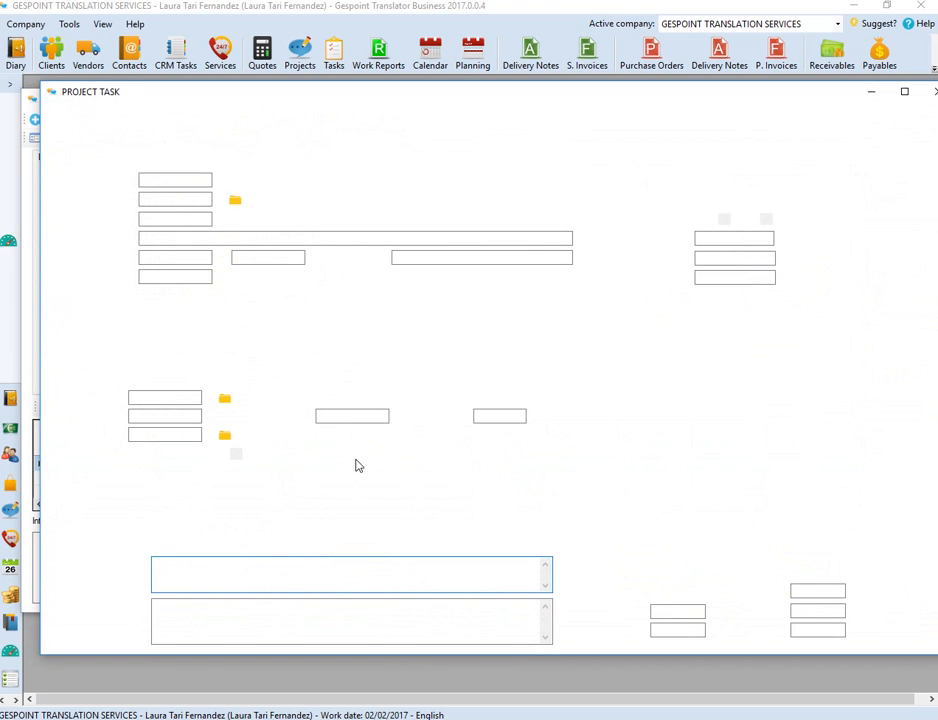
left_click(300, 453)
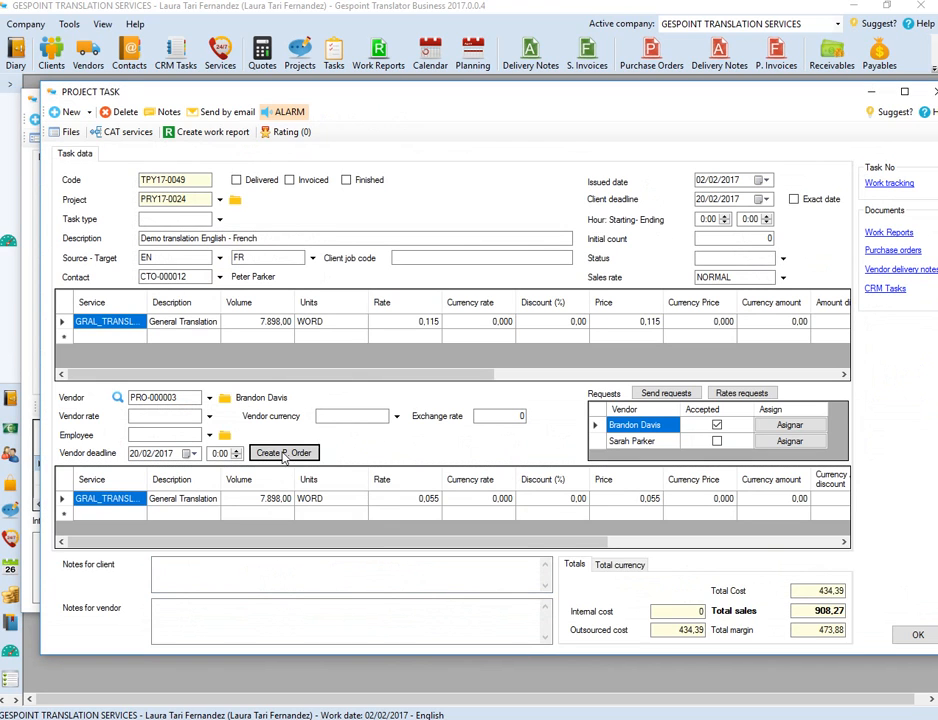
left_click(381, 244)
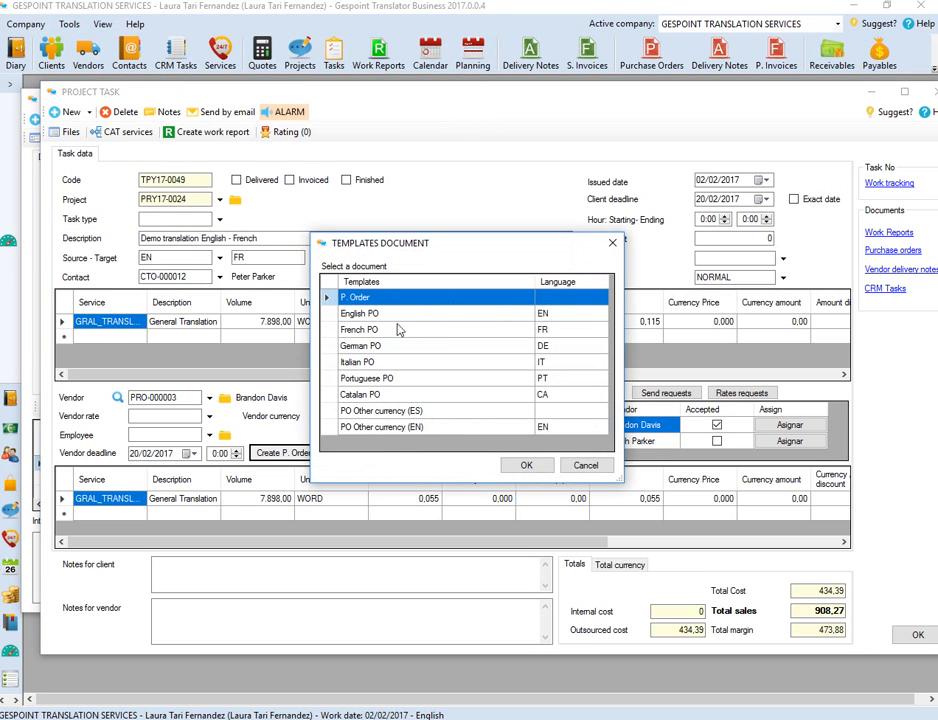
left_click(340, 313)
left_click(524, 464)
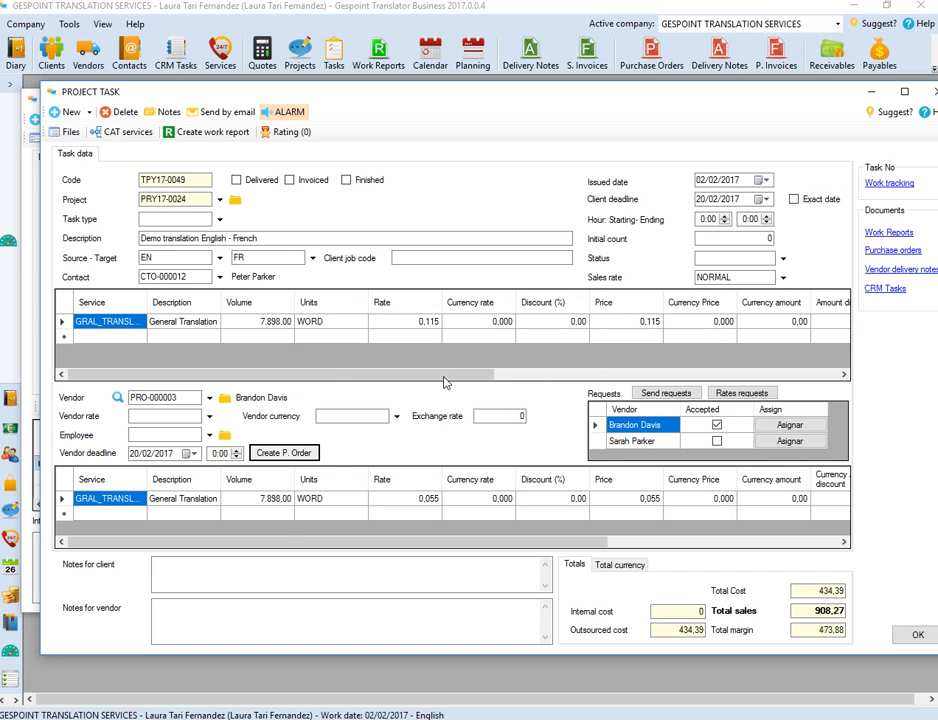
left_click(284, 453)
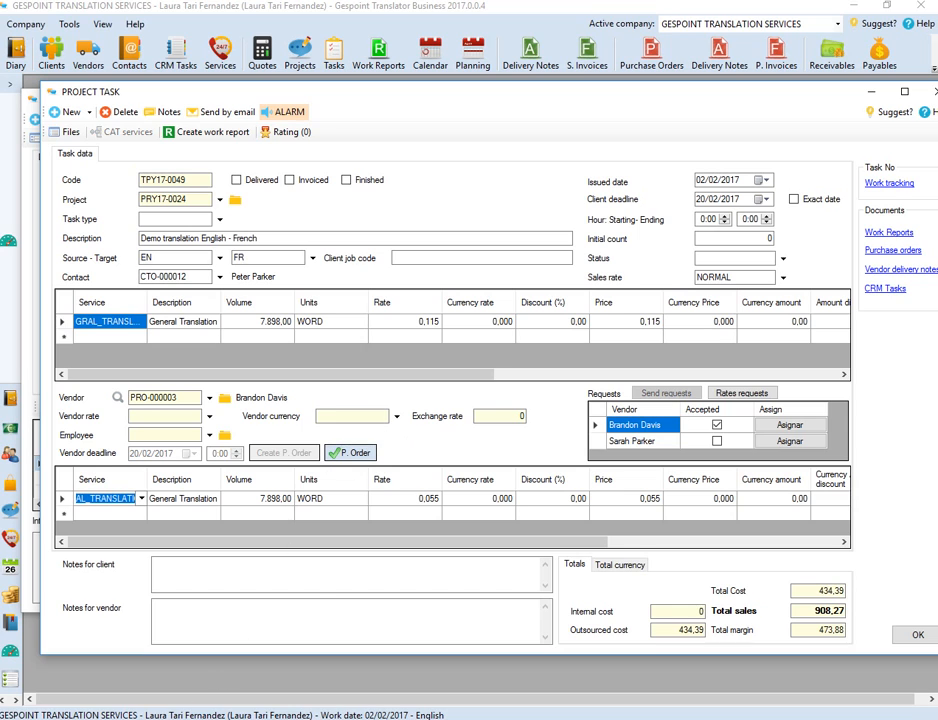
left_click(206, 681)
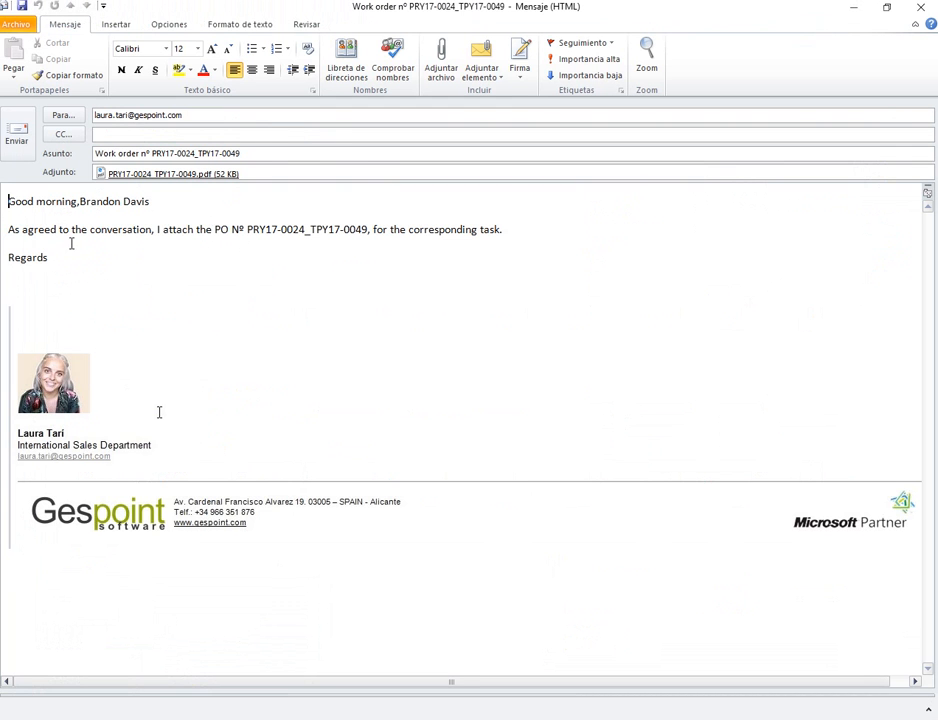
Review the work order PDF attached to the vendor email down to its totals, then close the PDF and the email.
double_click(178, 175)
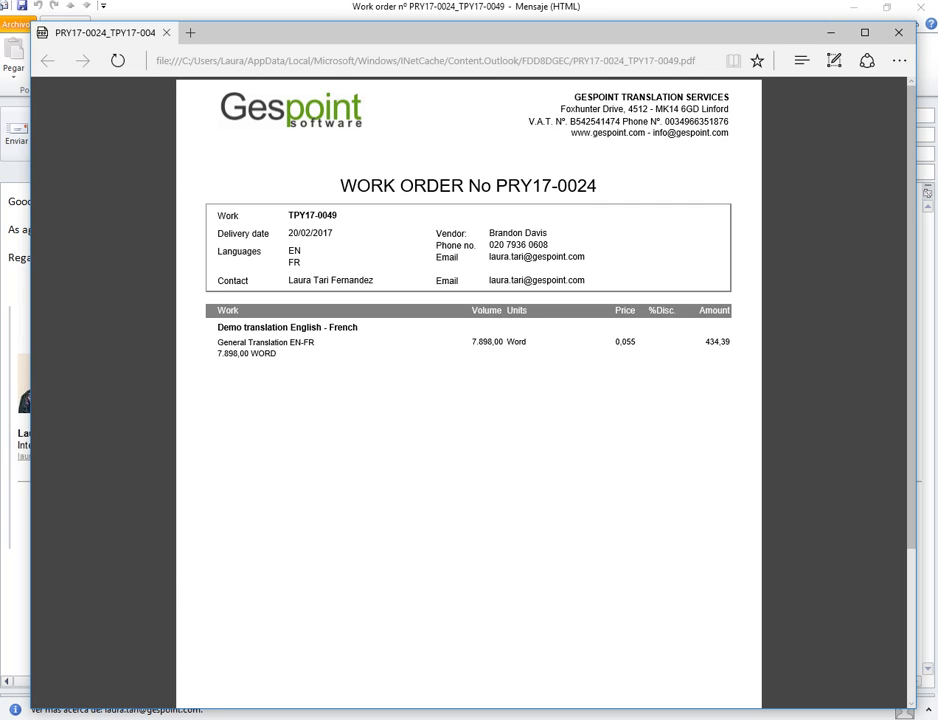
scroll(468, 400, "down", 2)
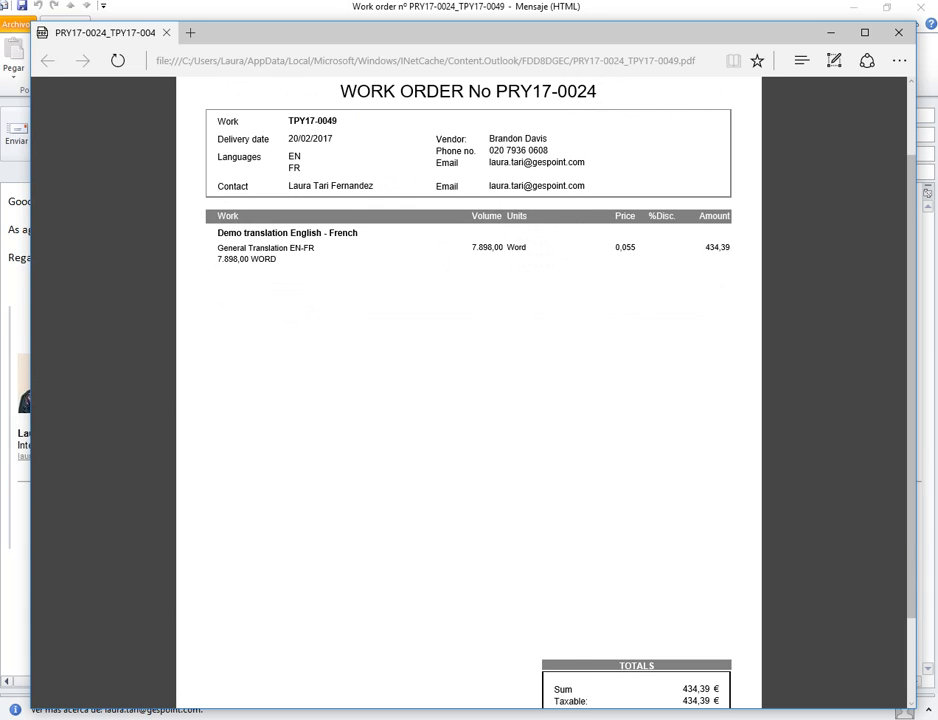
scroll(468, 400, "down", 2)
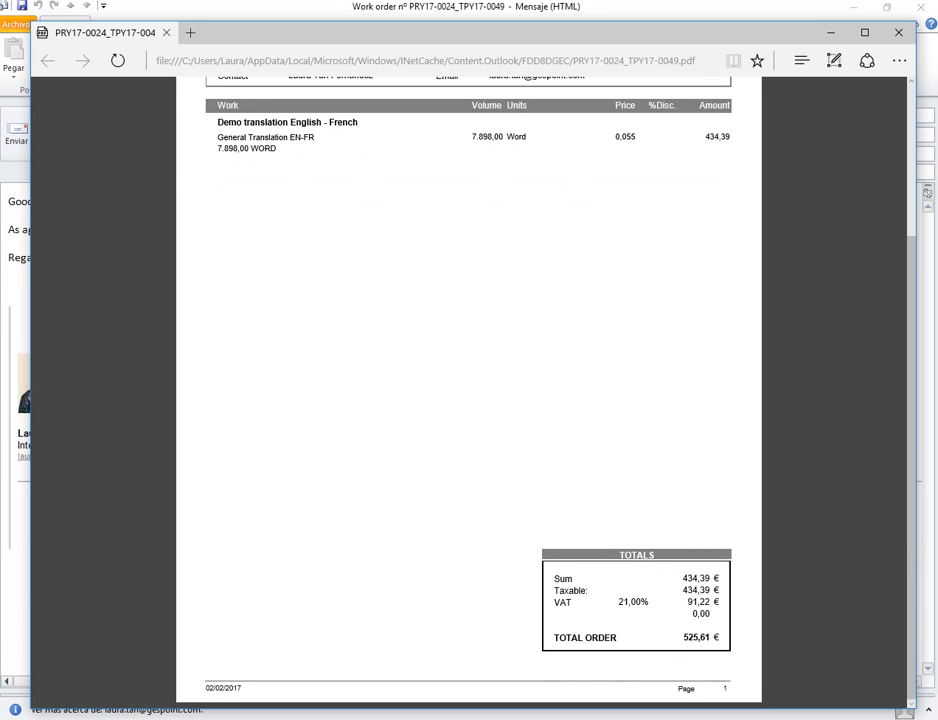
scroll(468, 400, "up", 4)
left_click(898, 32)
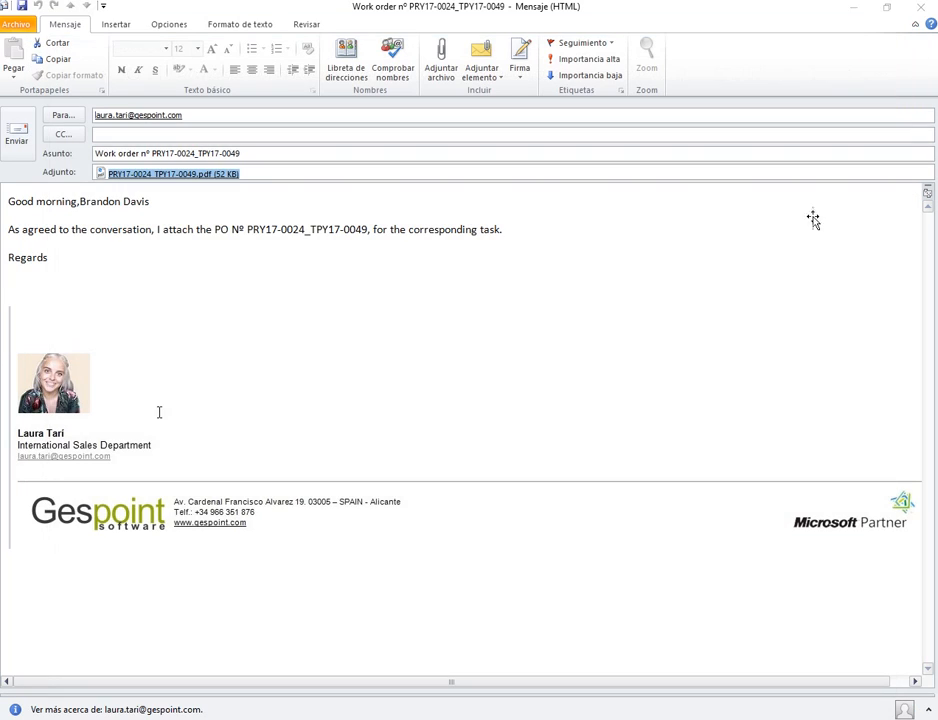
key("Escape")
left_click(452, 406)
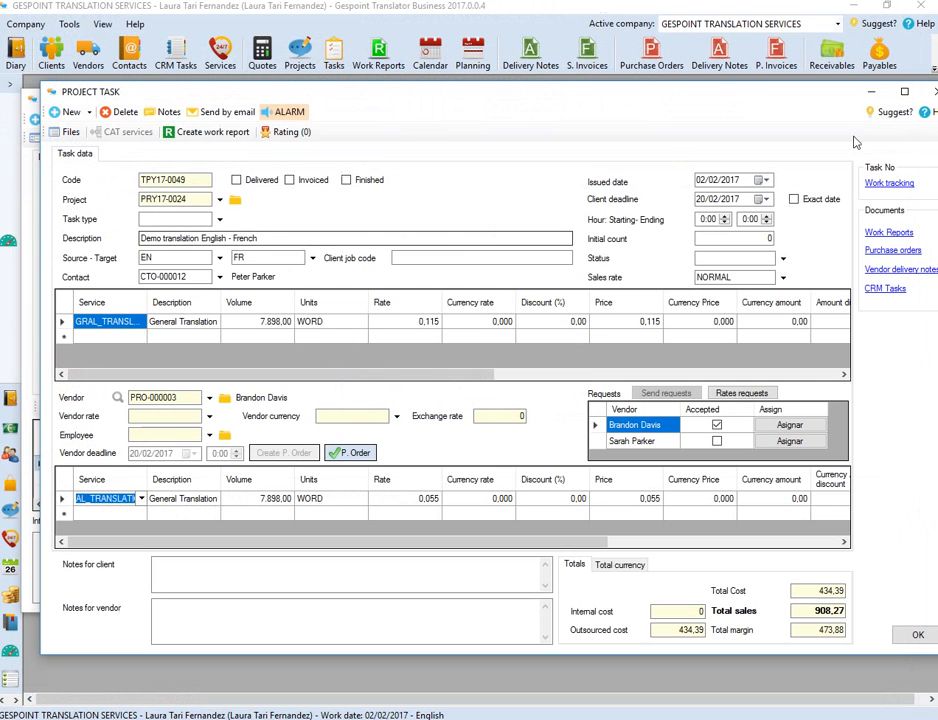
Receive the English - French task's purchase order as a new delivery note dated 02/02/2017 and return to the project.
left_click(365, 453)
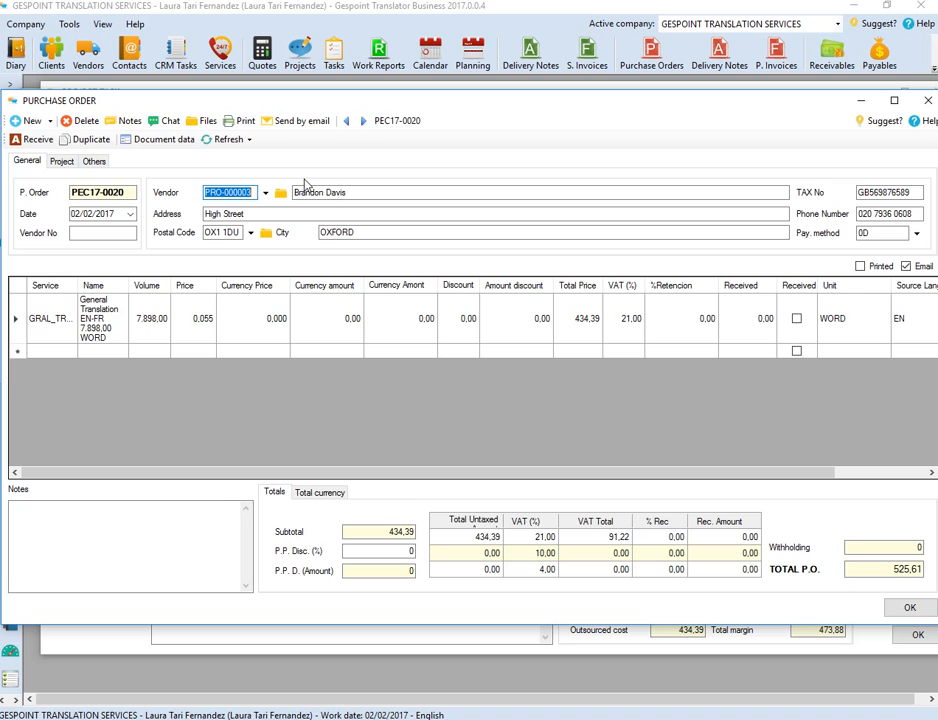
left_click(33, 139)
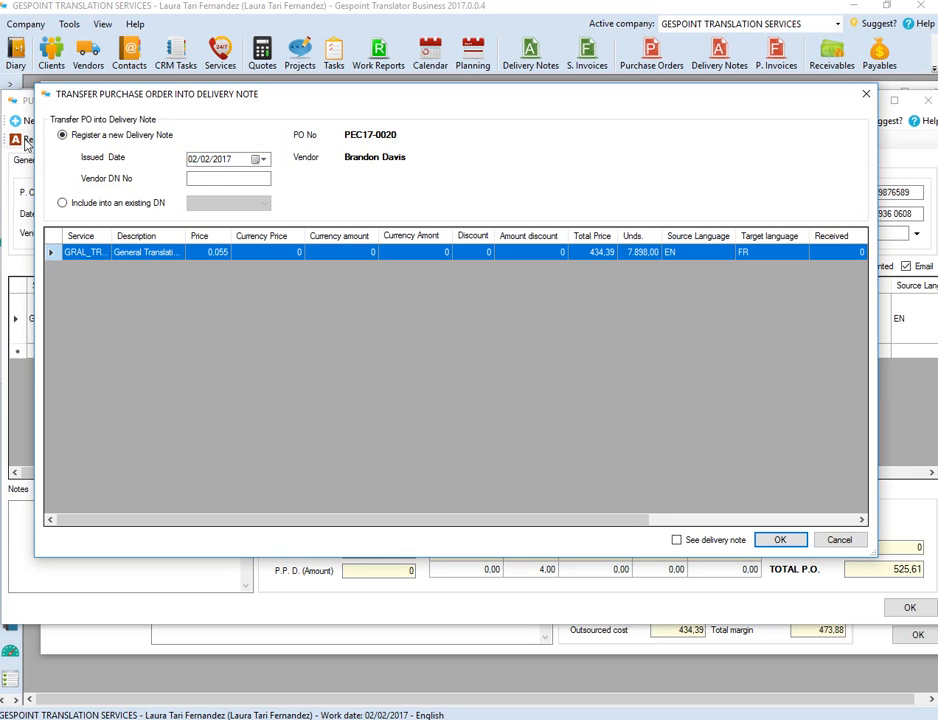
left_click(780, 540)
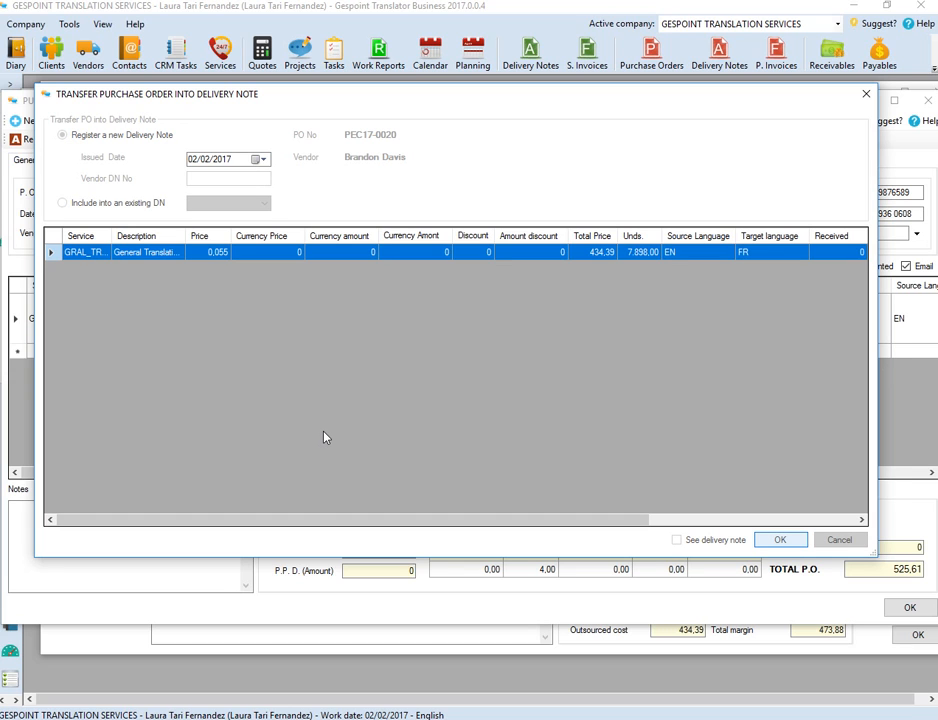
left_click(574, 413)
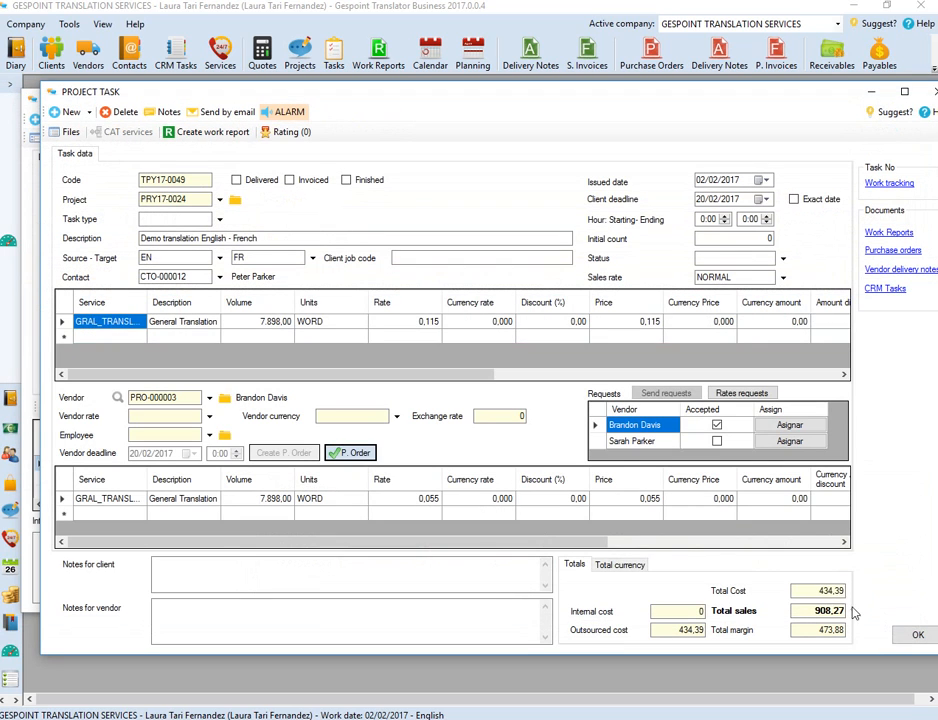
left_click(915, 694)
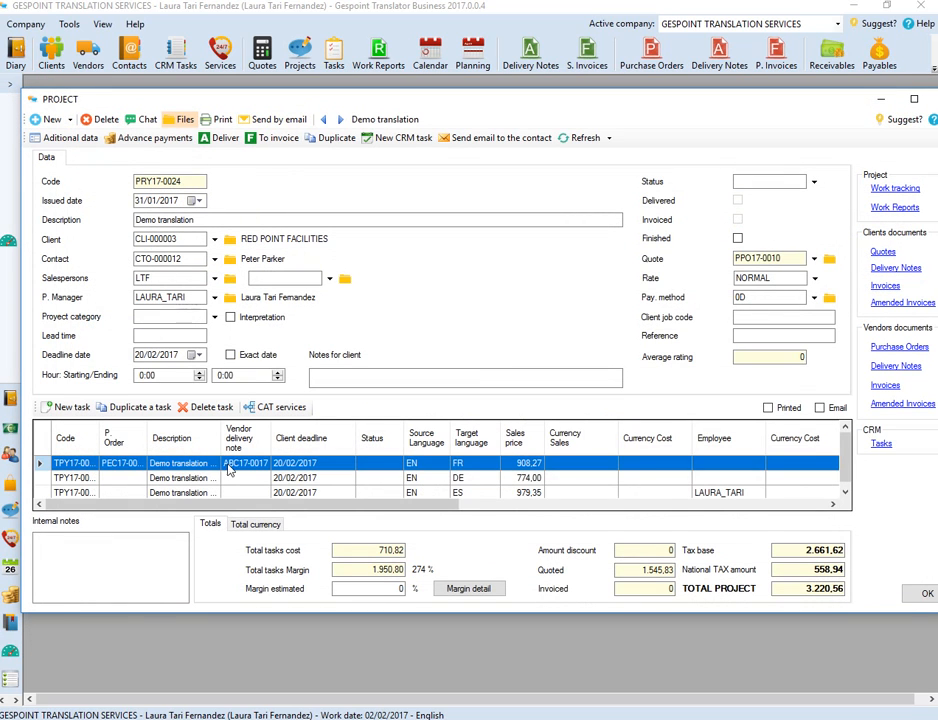
Register a purchase order with email for the English - German task using the English PO template, then close the generated email.
left_click(184, 478)
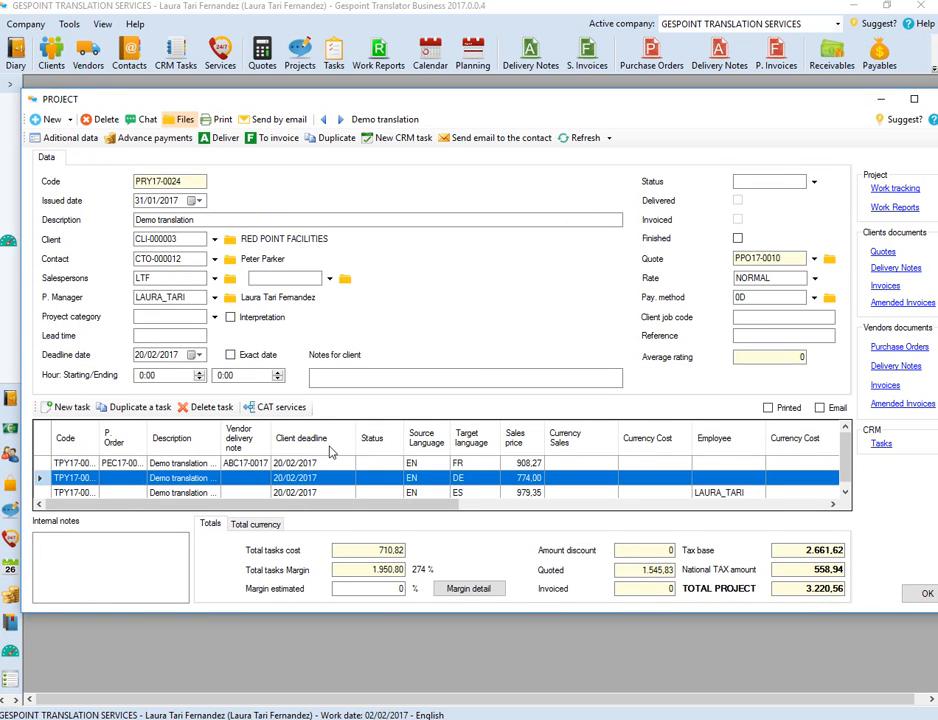
double_click(331, 478)
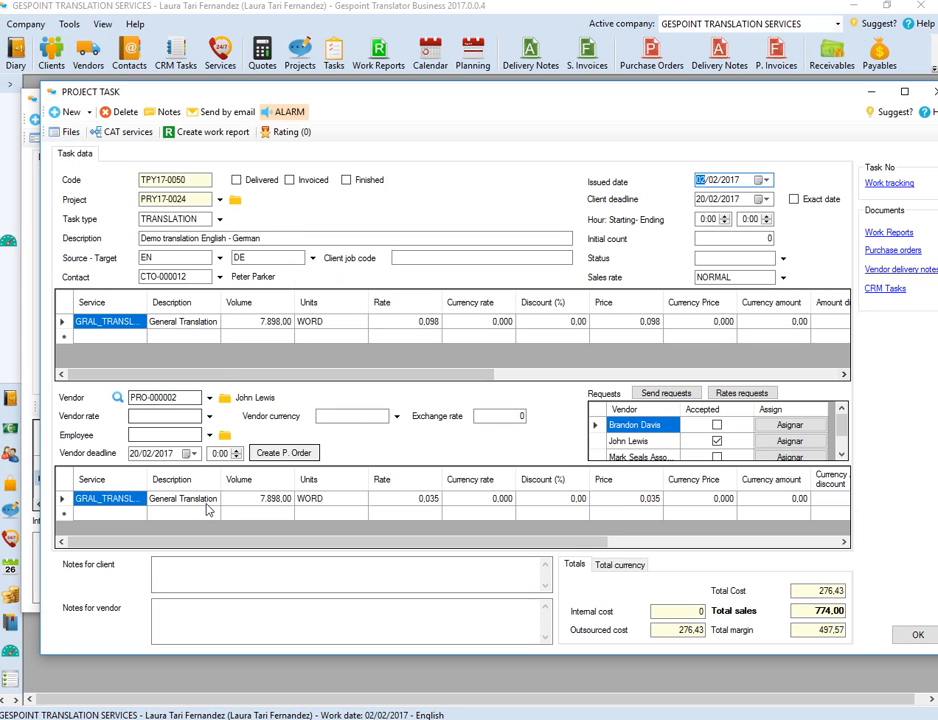
left_click(287, 453)
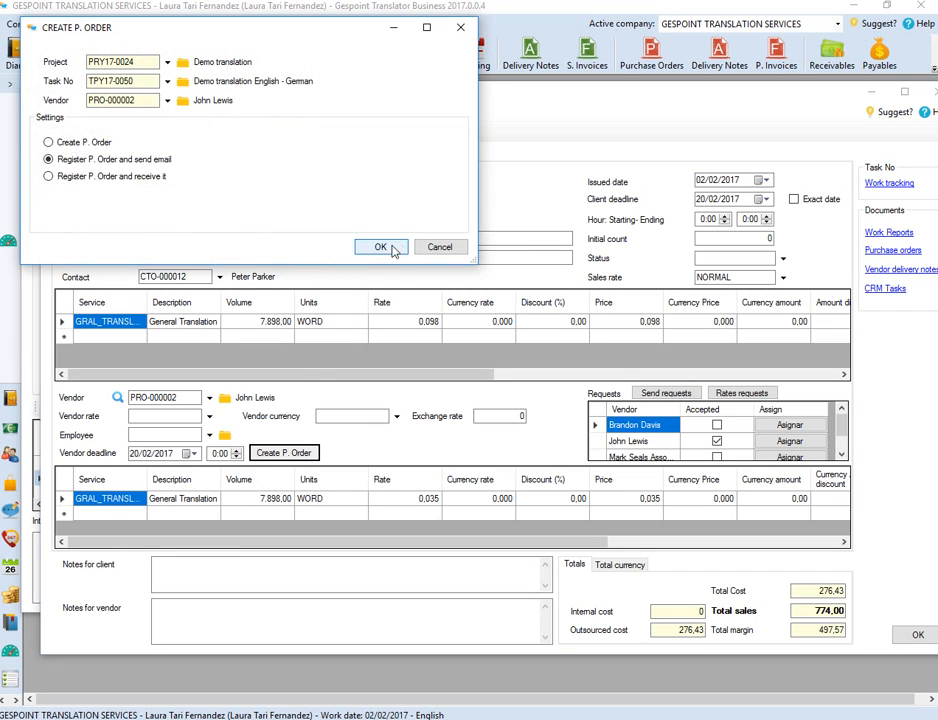
left_click(381, 248)
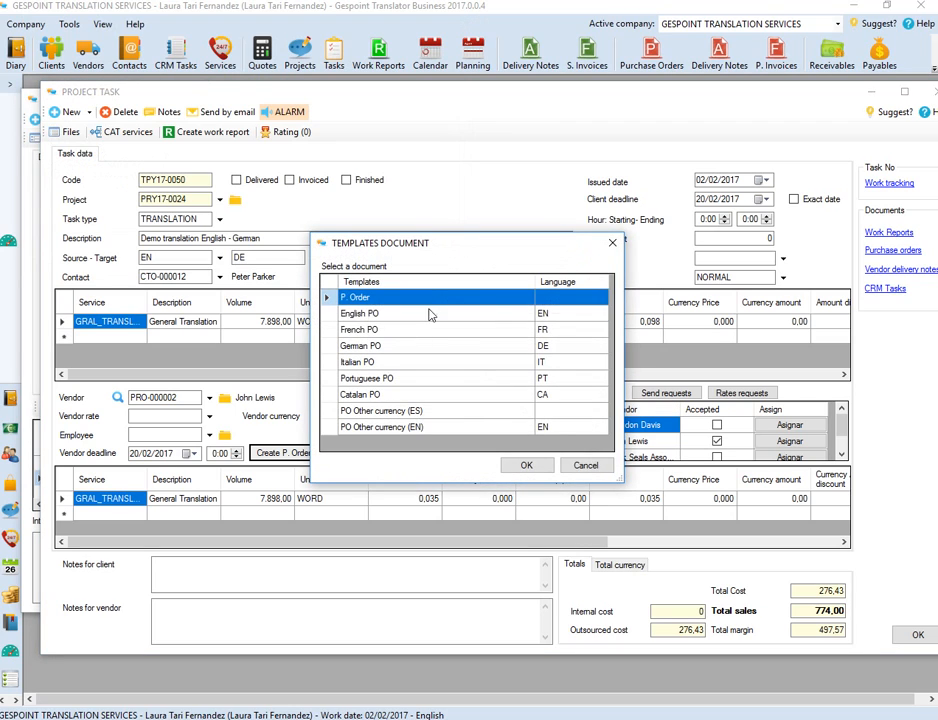
left_click(430, 315)
left_click(522, 467)
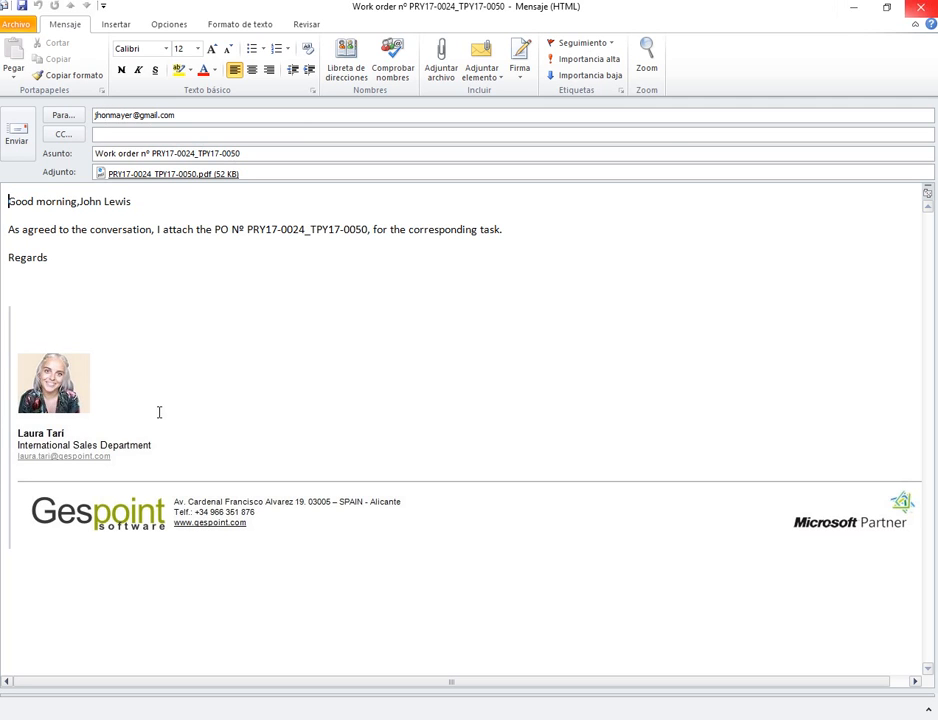
left_click(921, 7)
left_click(477, 410)
Receive the English - German task's purchase order as a new delivery note dated 02/02/2017 and return to the project.
left_click(332, 451)
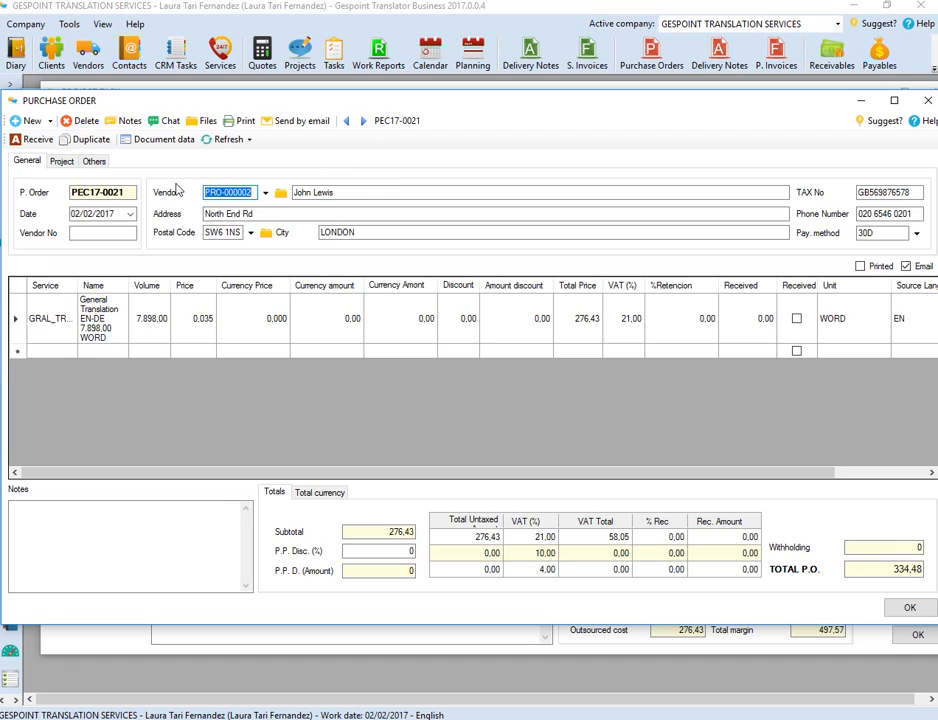
left_click(30, 142)
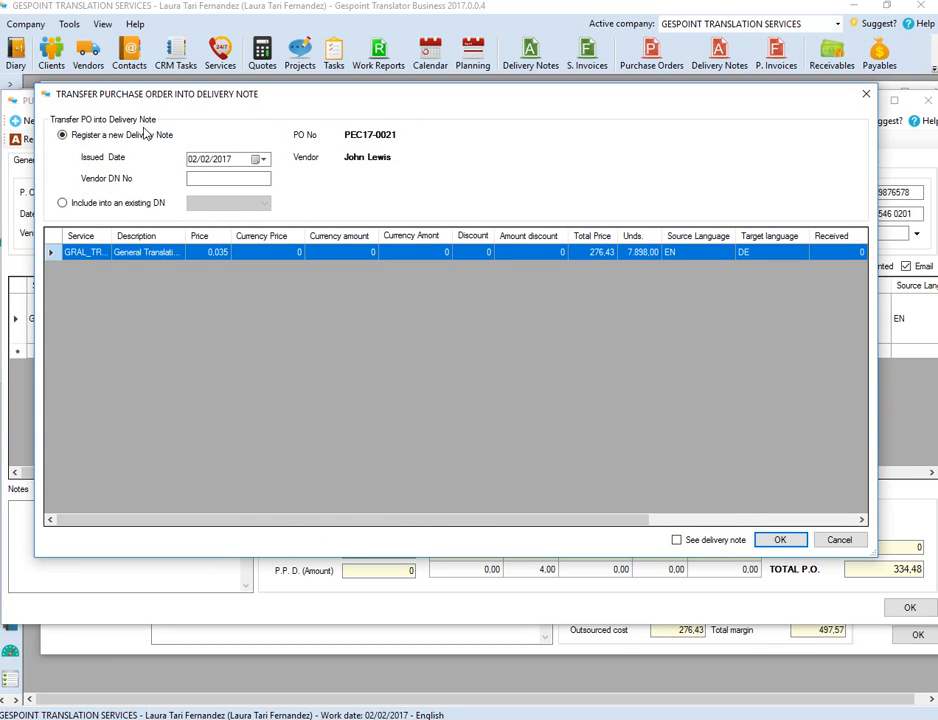
left_click(772, 540)
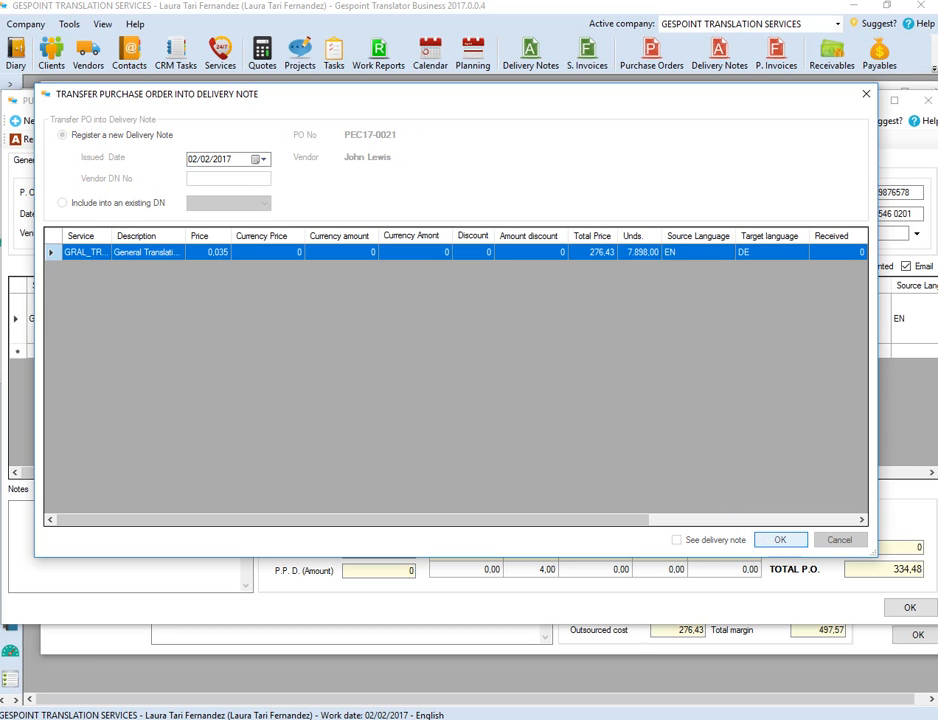
left_click(589, 414)
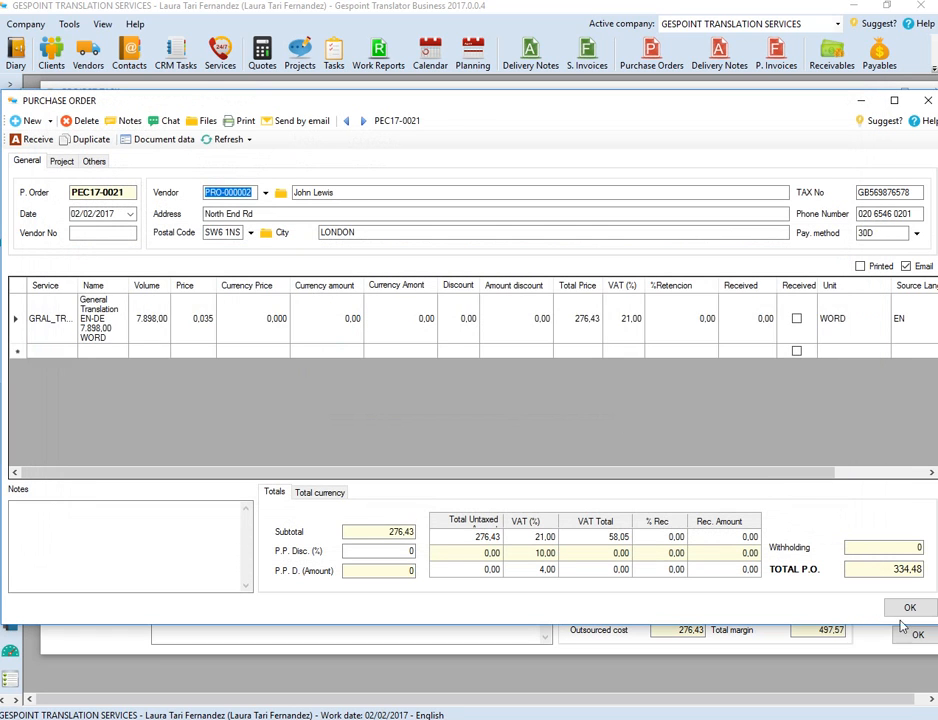
left_click(908, 607)
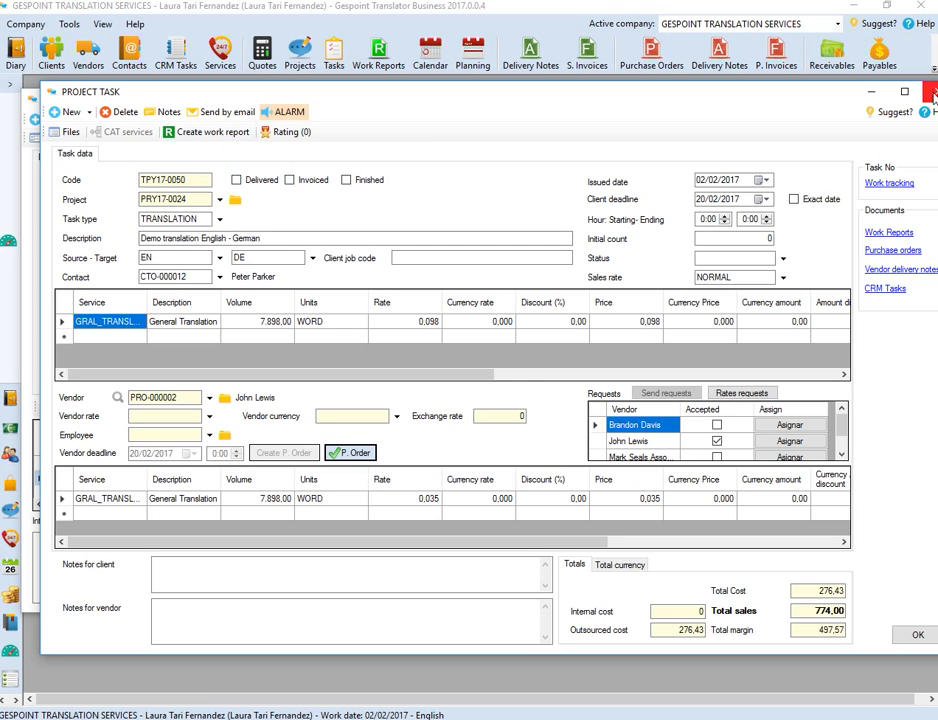
left_click(905, 637)
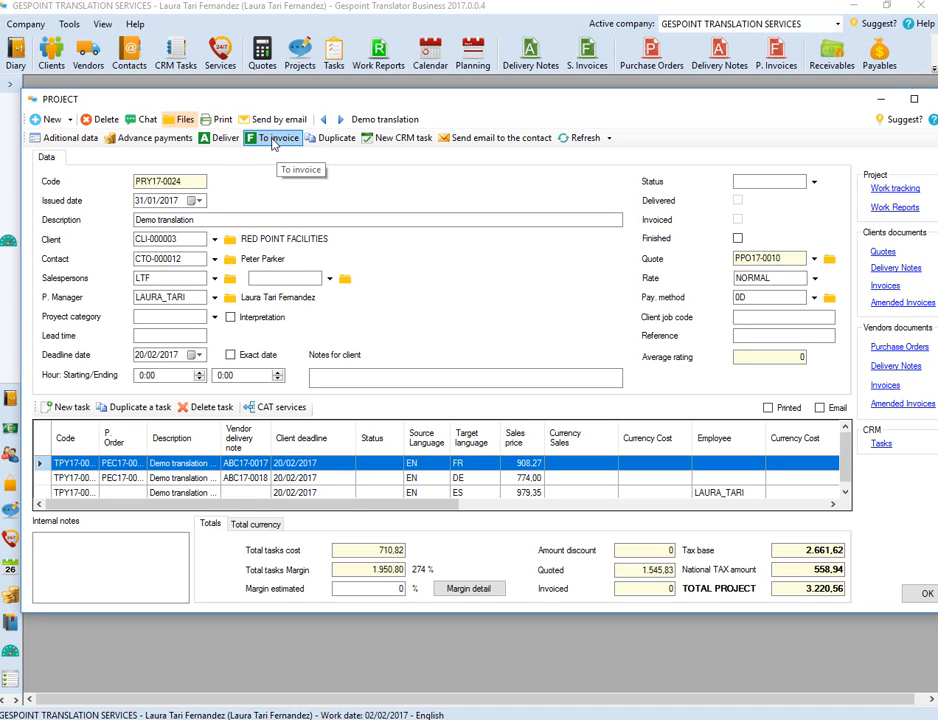
Invoice the project dated 02/02/2017, ticked as delivered, showing the project number, quote number and client job code, and display the invoice.
left_click(274, 144)
left_click(280, 140)
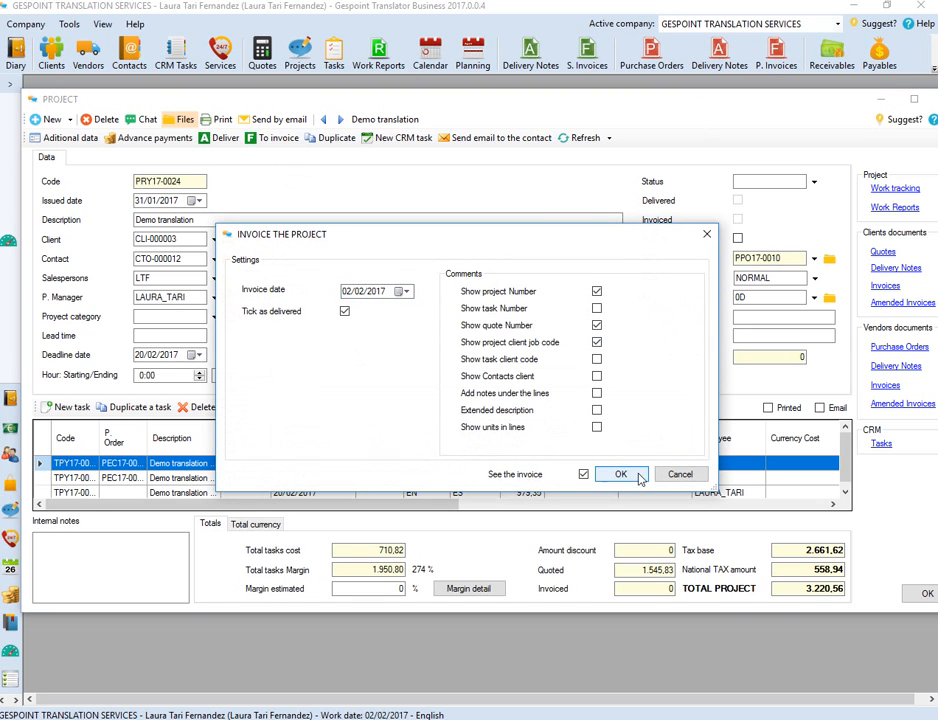
left_click(621, 474)
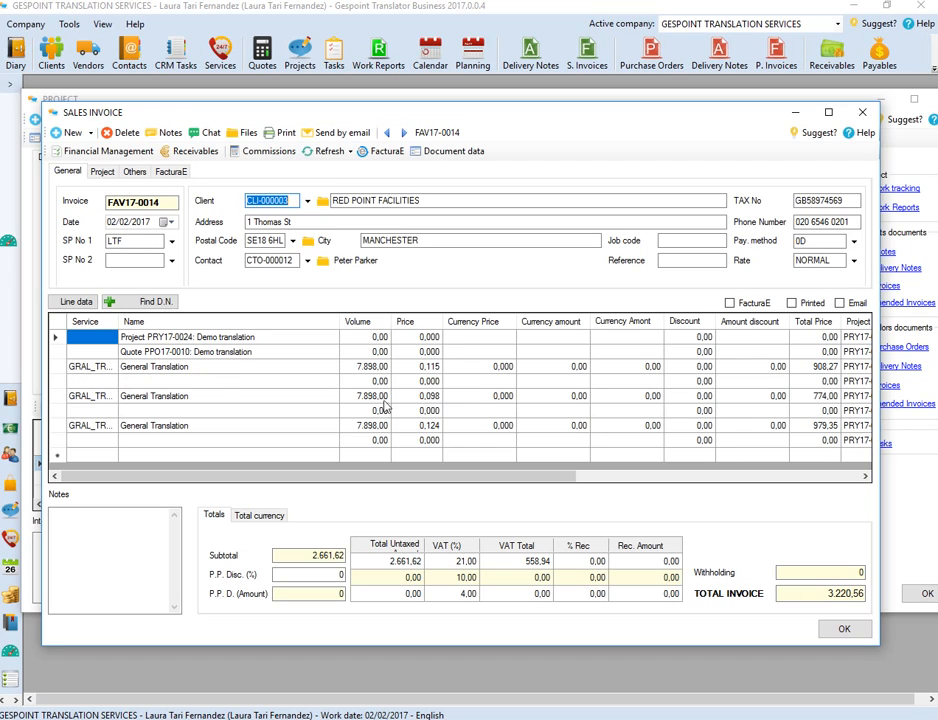
Delete the blank line below the first General Translation line of the sales invoice.
right_click(55, 380)
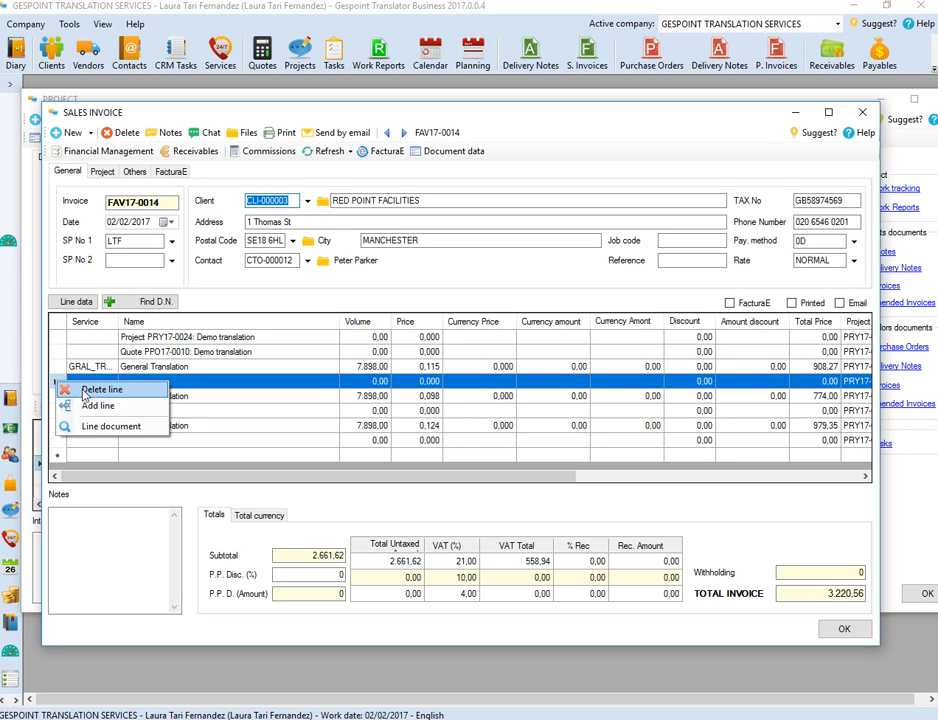
left_click(95, 387)
left_click(542, 414)
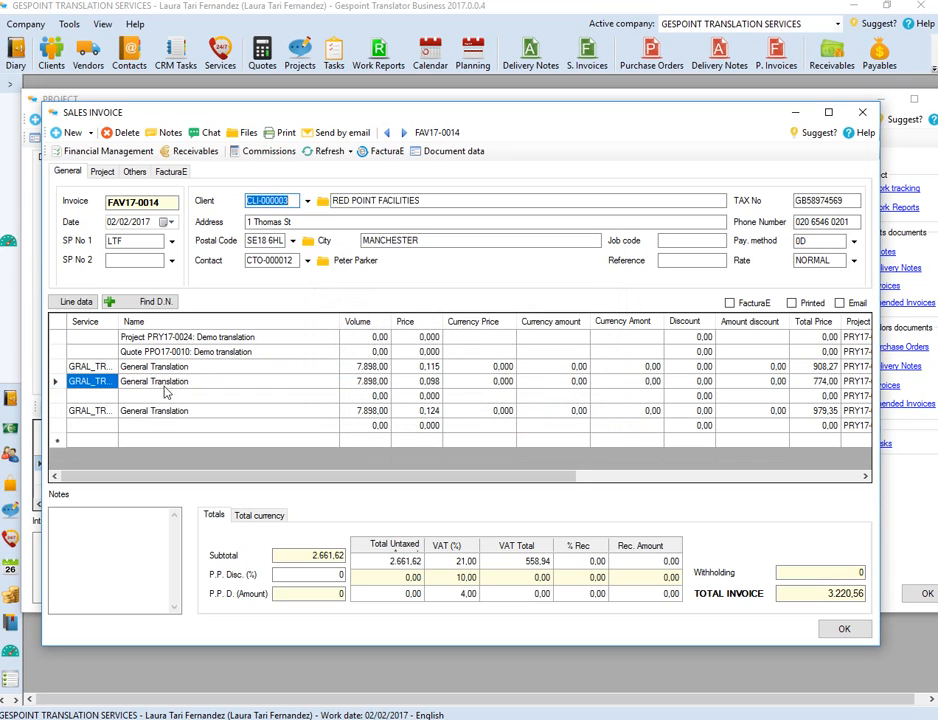
left_click(209, 411)
type("n ")
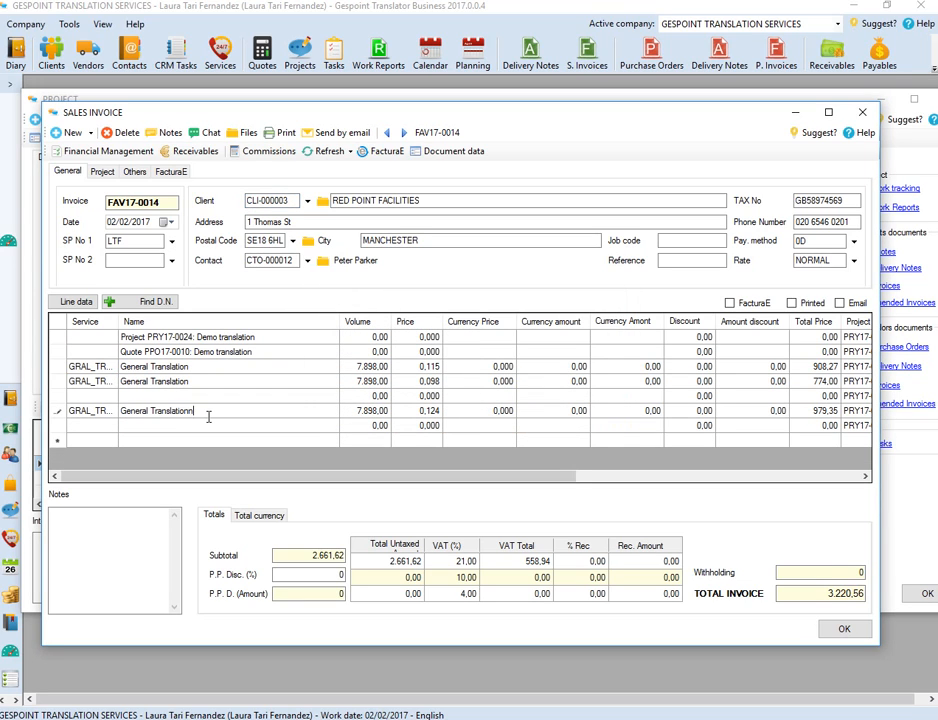
type("hfhohfosdf")
key("BackSpace")
key("BackSpace")
key("BackSpace")
Delete the blank line below the second General Translation line, then accept the invoice and return to the project.
right_click(62, 396)
left_click(109, 406)
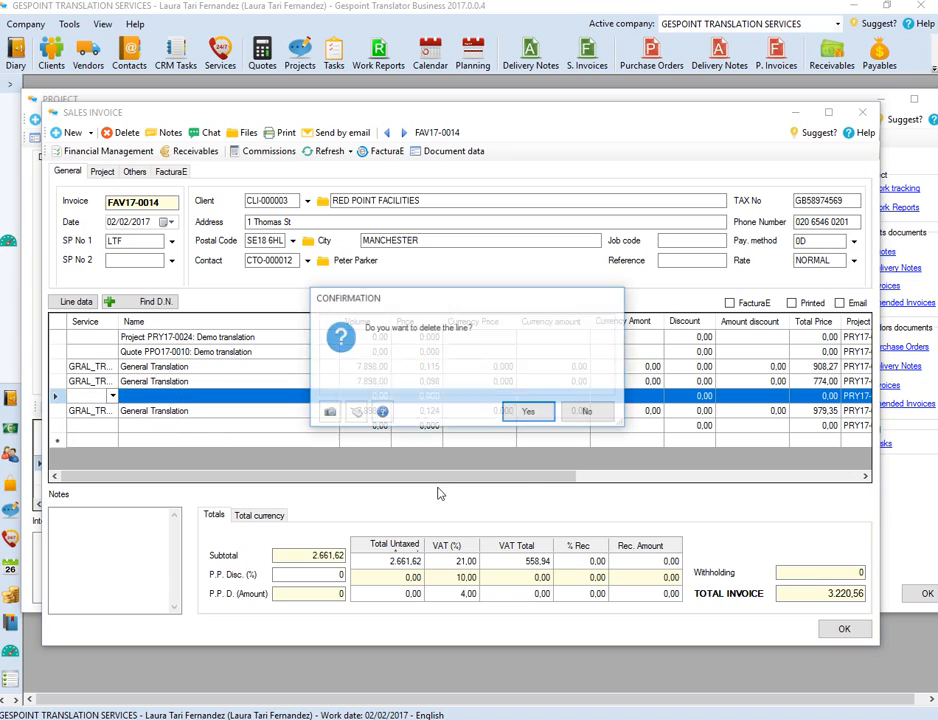
left_click(530, 417)
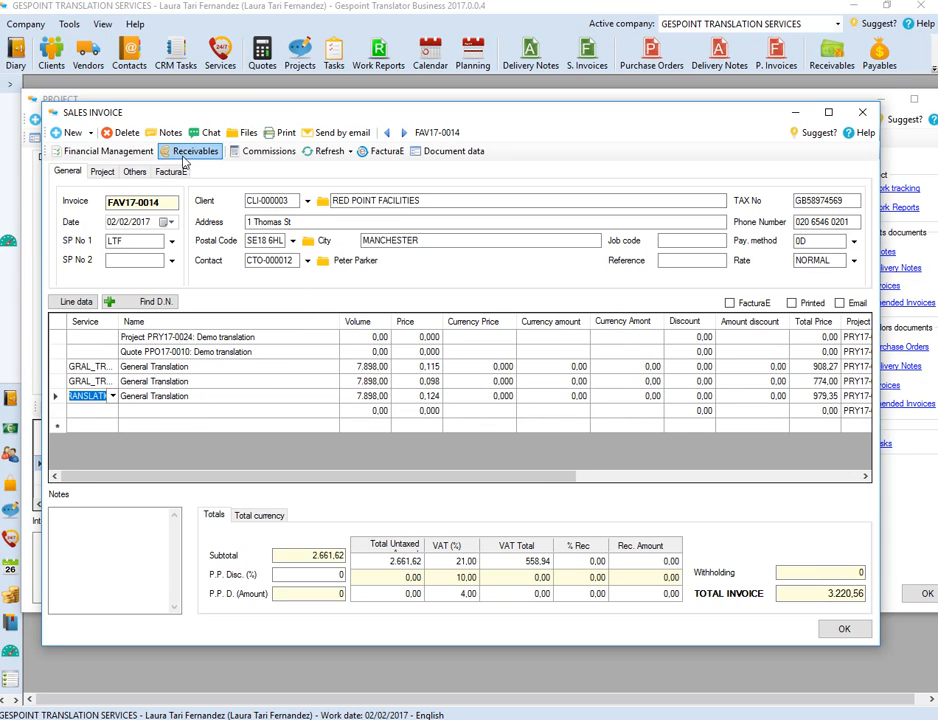
left_click(844, 628)
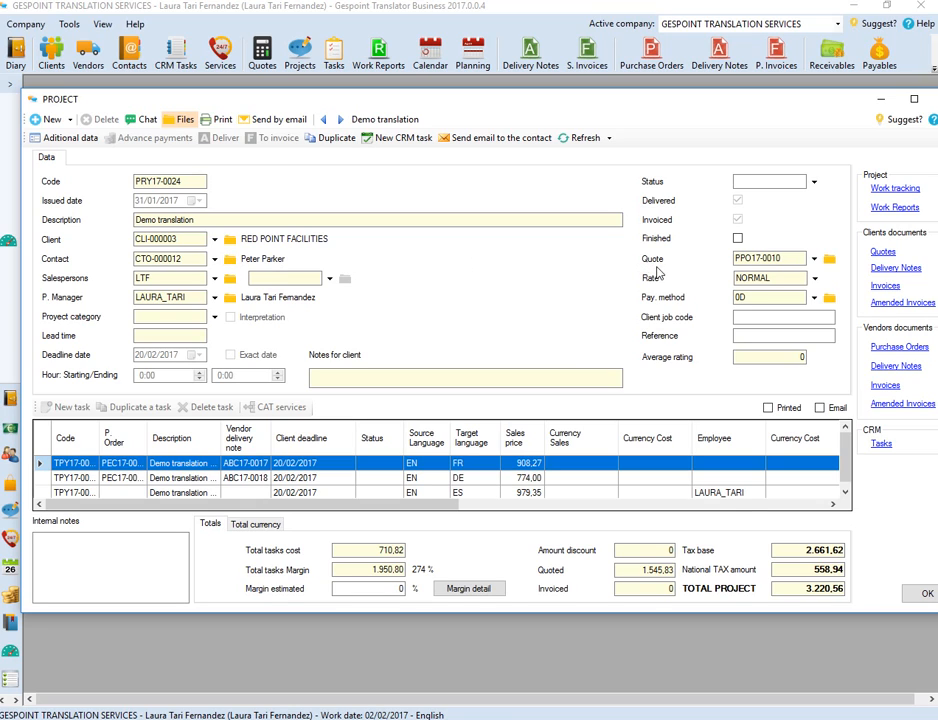
Review the quote linked to the project and the project's attached folders, then close them.
left_click(829, 260)
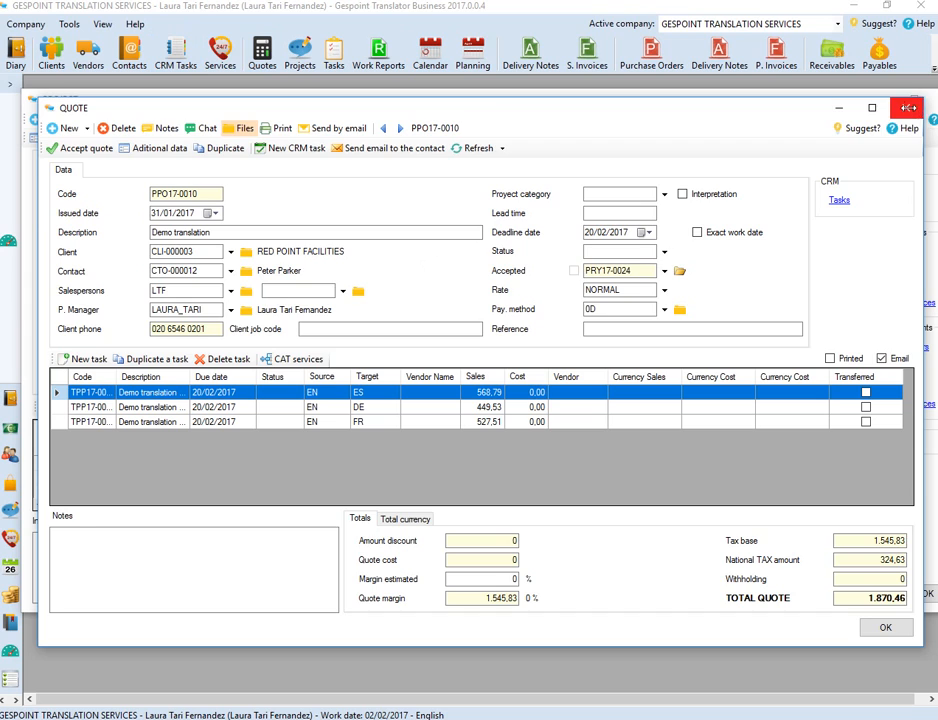
left_click(679, 270)
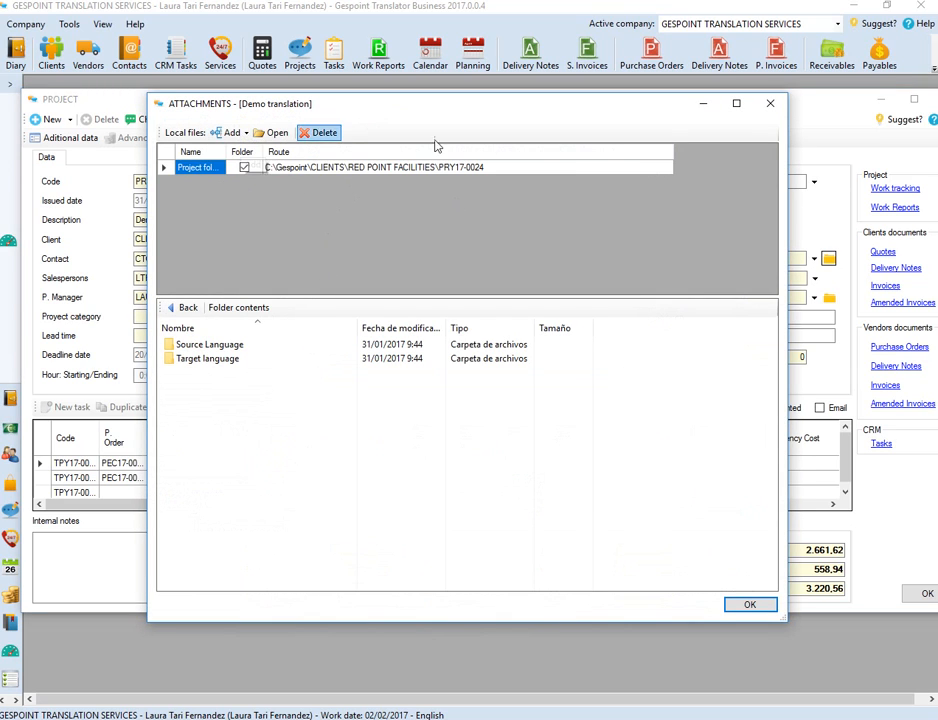
left_click(768, 104)
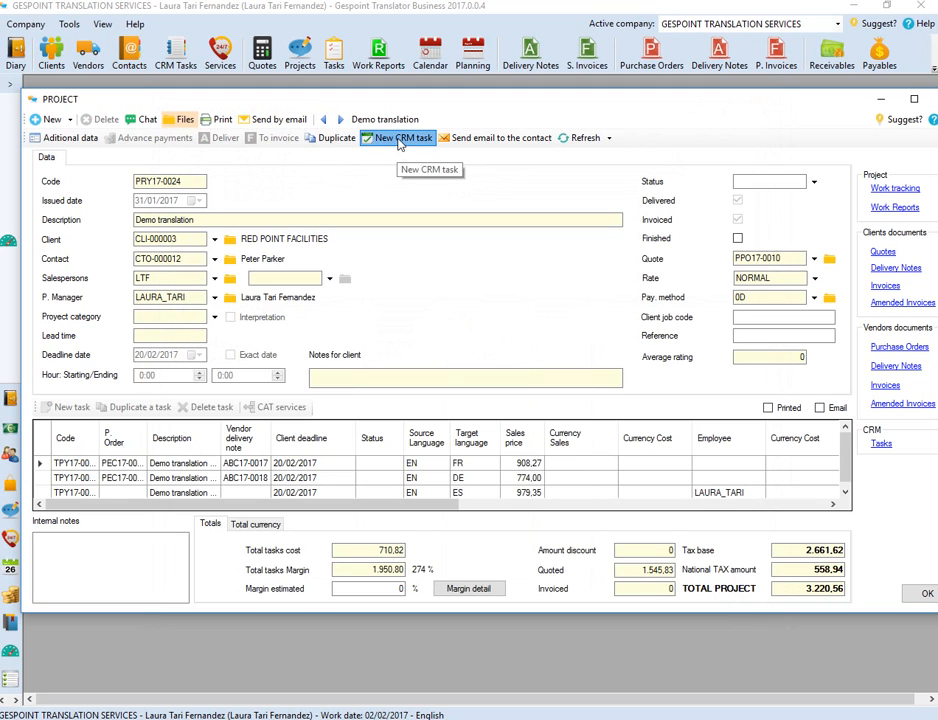
View a blank CRM task started from the project, then close it and discard all agenda reminders.
left_click(398, 141)
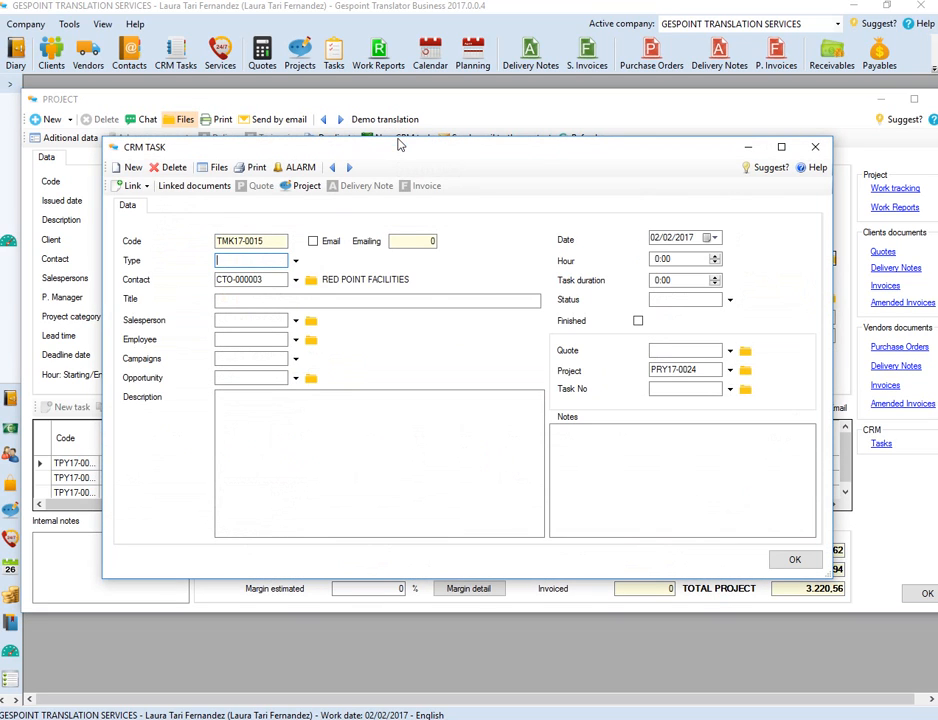
left_click(815, 147)
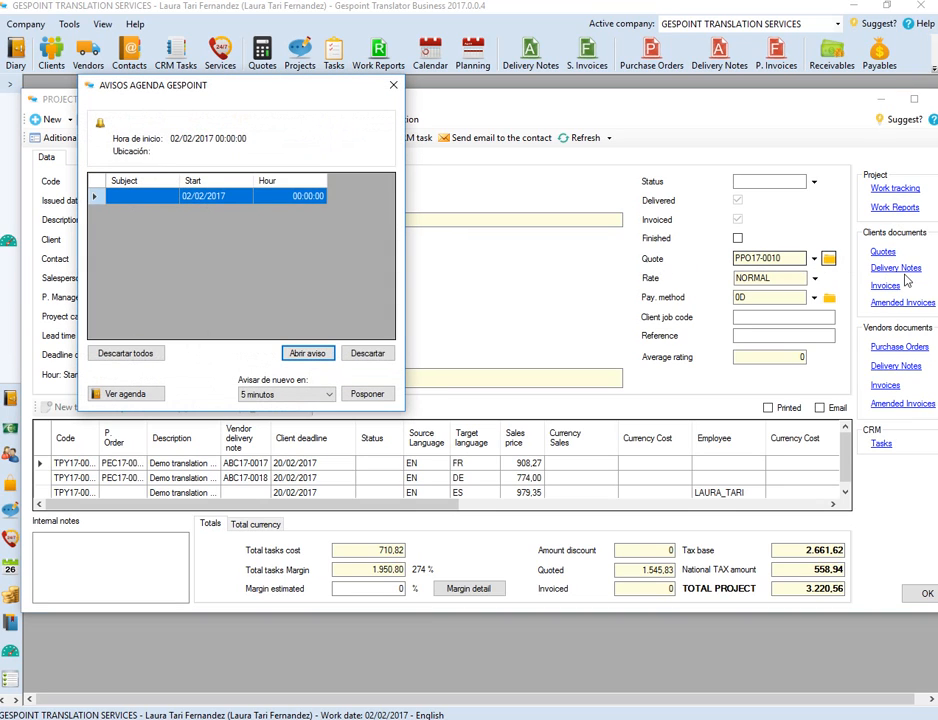
left_click(130, 352)
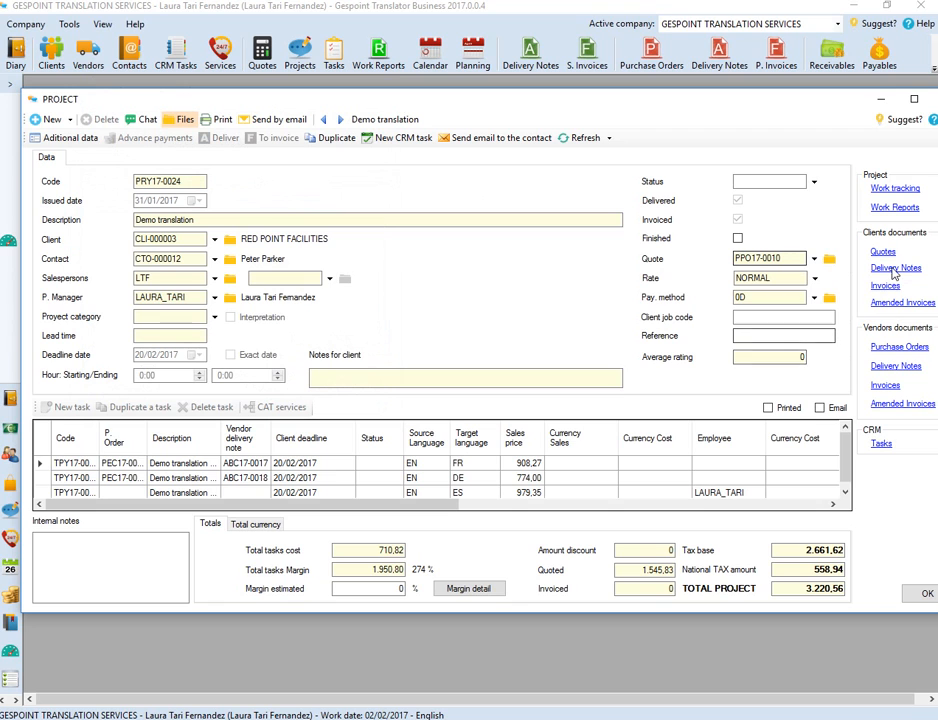